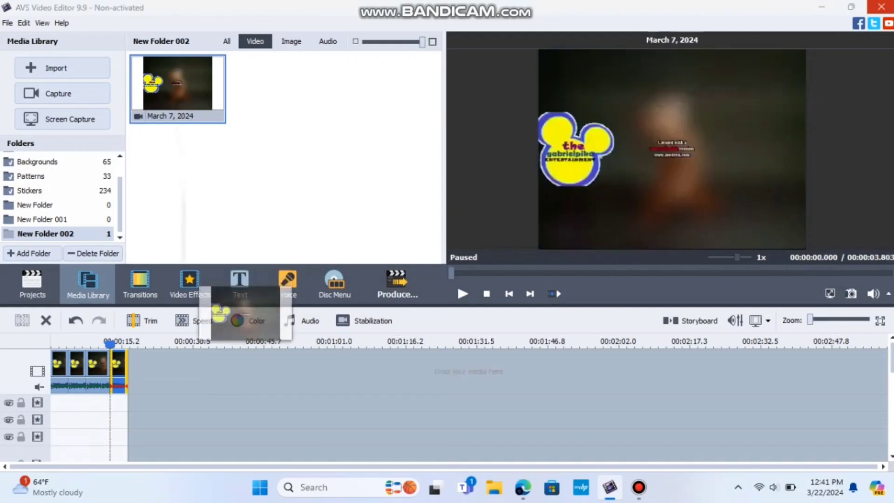
- Slow the fifth timeline clip to 0.05x with stretched audio and append four more copies of the March 7, 2024 clip
click(194, 320)
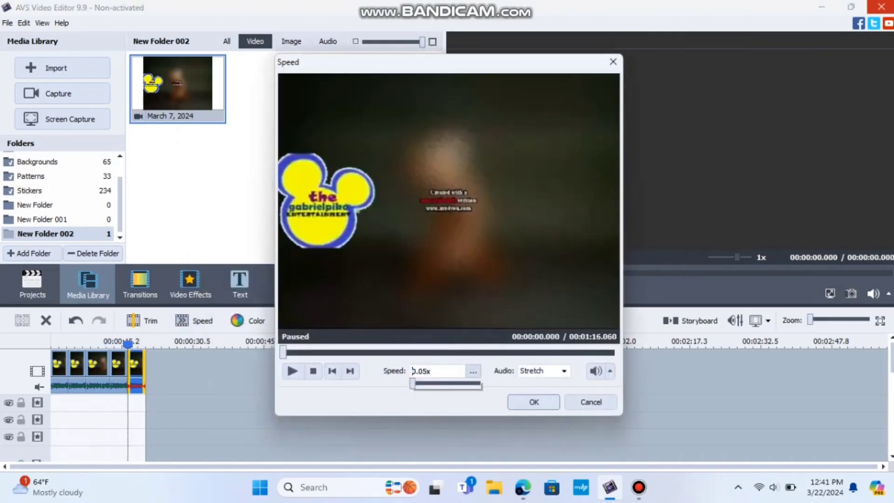
click(533, 401)
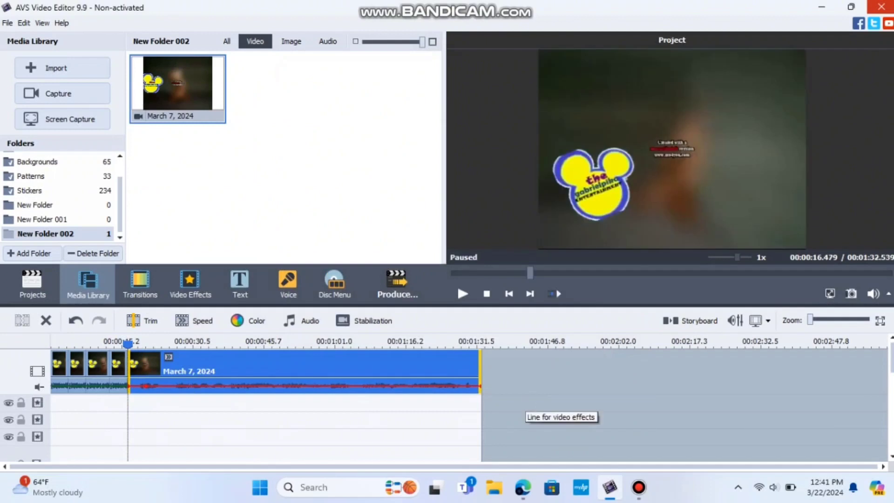
drag(177, 88, 624, 401)
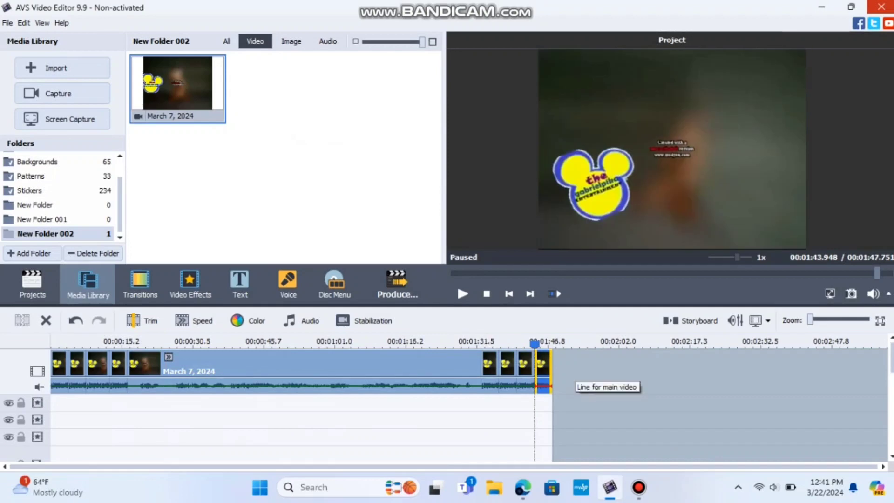
- Apply a Pitch Shift with rate 50 to the audio of the first timeline clip
click(59, 365)
click(366, 320)
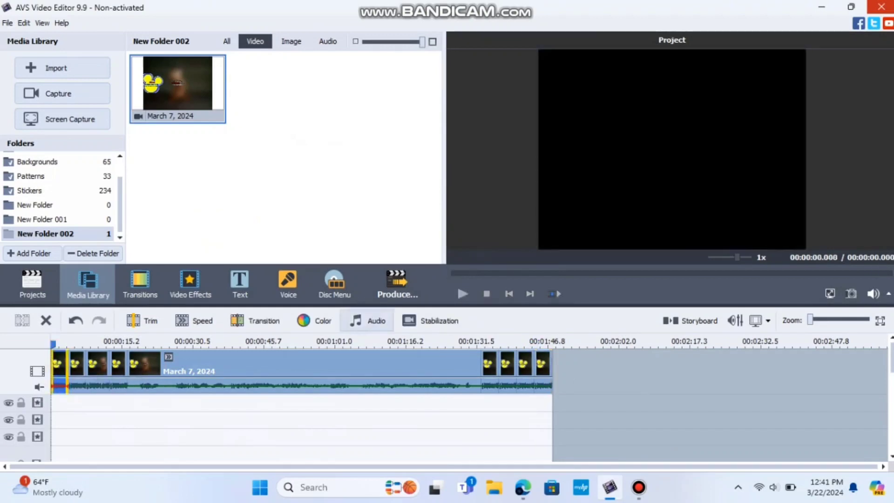
click(368, 321)
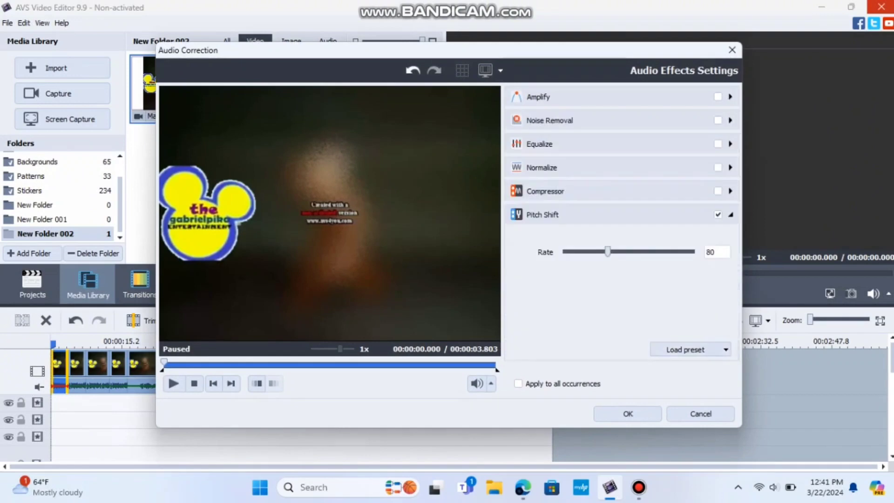
drag(608, 252, 590, 251)
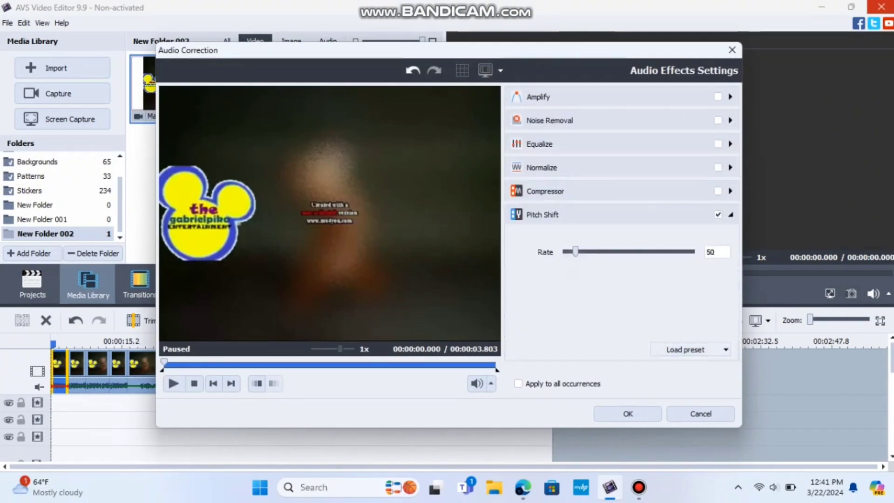
click(635, 416)
- Add the Ripple effect at the timeline start and cut it to end with the first clip, deleting the excess
click(183, 279)
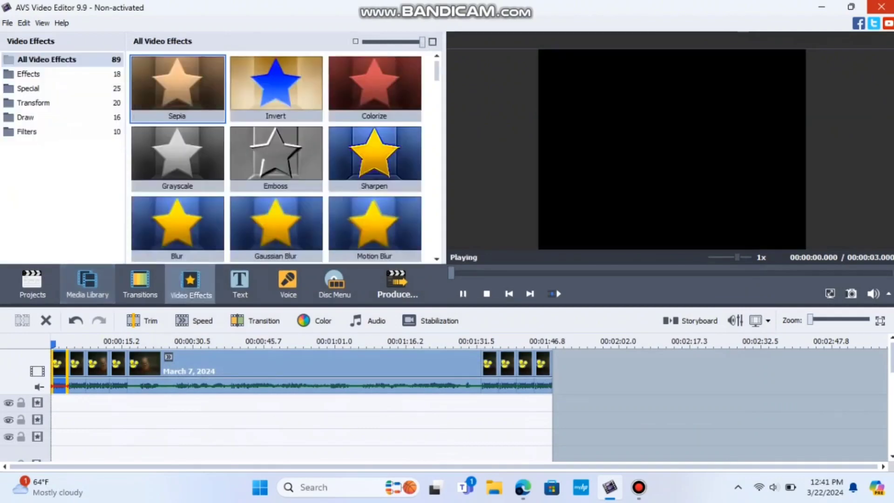
scroll(276, 158, down, 15)
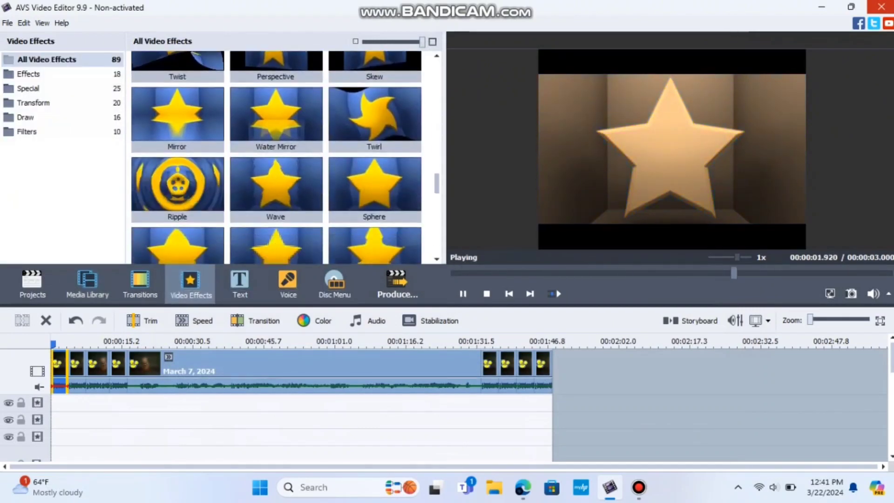
drag(177, 186, 114, 450)
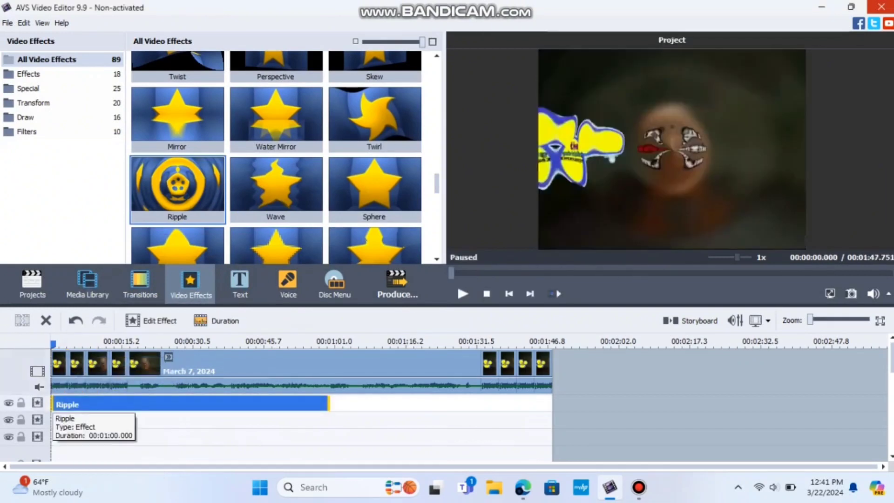
drag(64, 344, 69, 344)
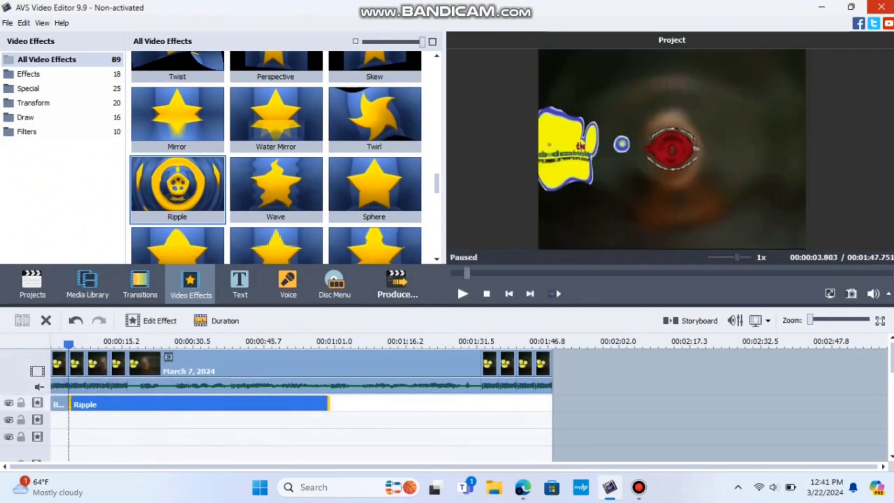
click(45, 320)
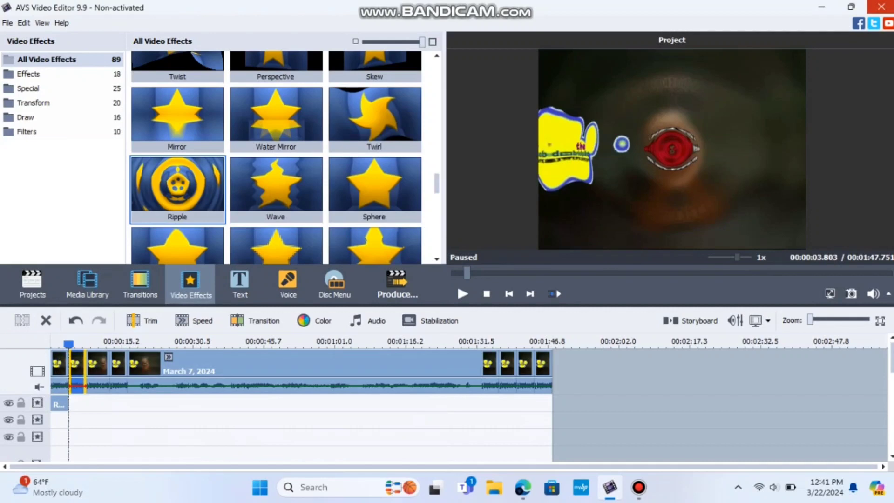
- Add the Emboss effect over the second clip and cut it to the clip's length, deleting the excess
scroll(276, 154, up, 10)
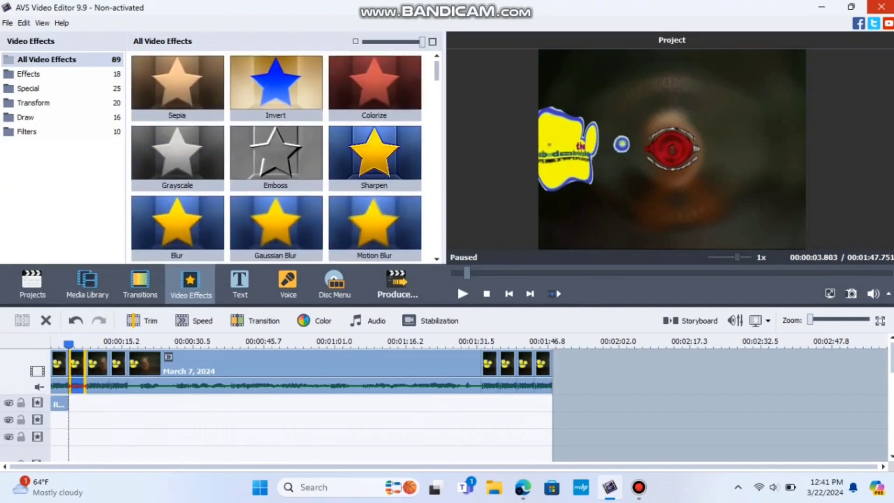
drag(276, 154, 130, 449)
drag(69, 344, 86, 344)
click(22, 320)
click(46, 321)
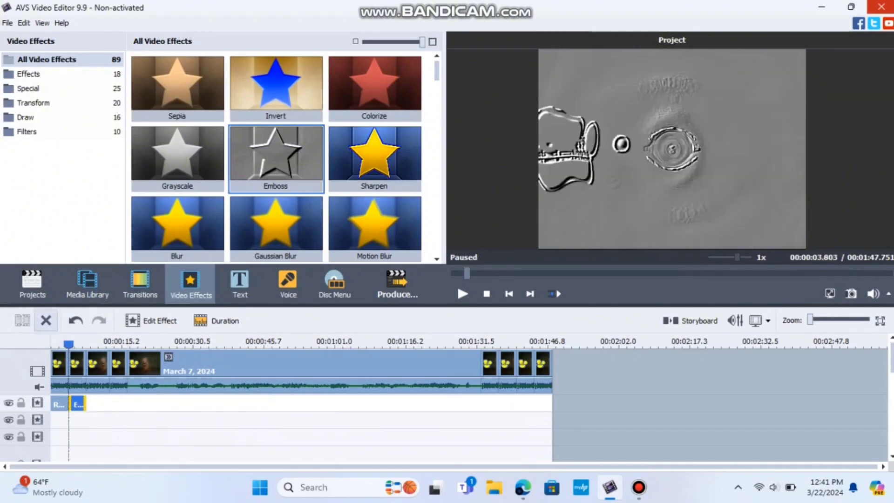
- Equalize the second clip's audio with every band from below 30 to 8k at 20 dB, leaving 16k at 0 dB
click(75, 364)
click(367, 321)
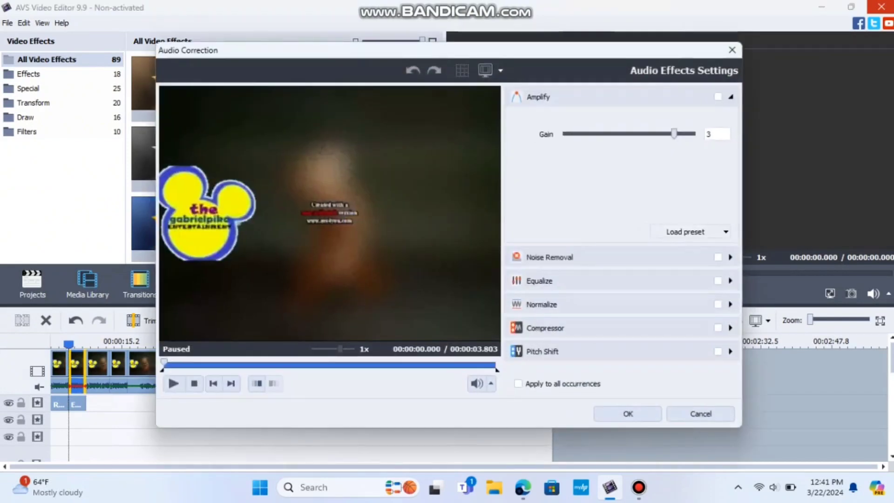
click(717, 280)
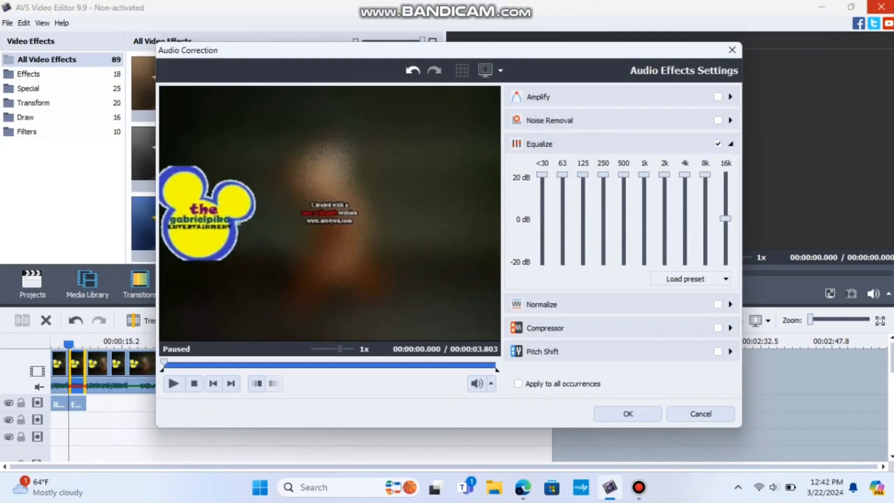
click(628, 413)
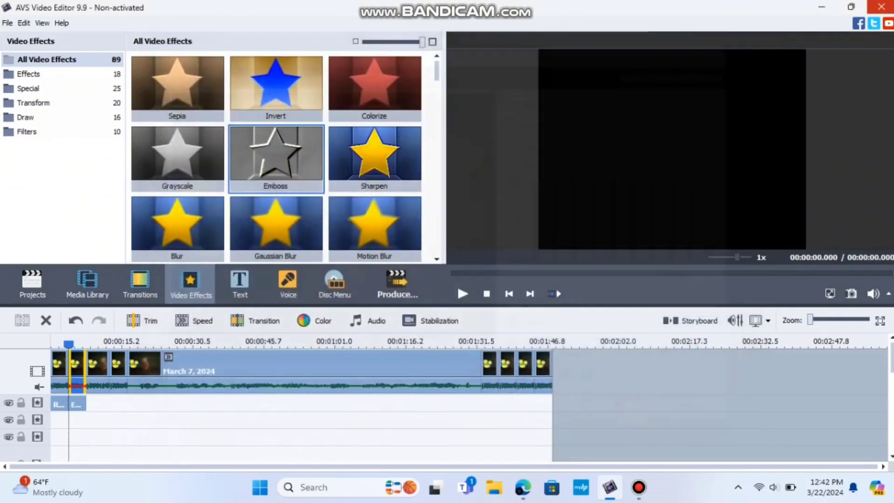
- Add the Twirl effect over the third clip and cut it to the clip's length, deleting the excess
click(97, 367)
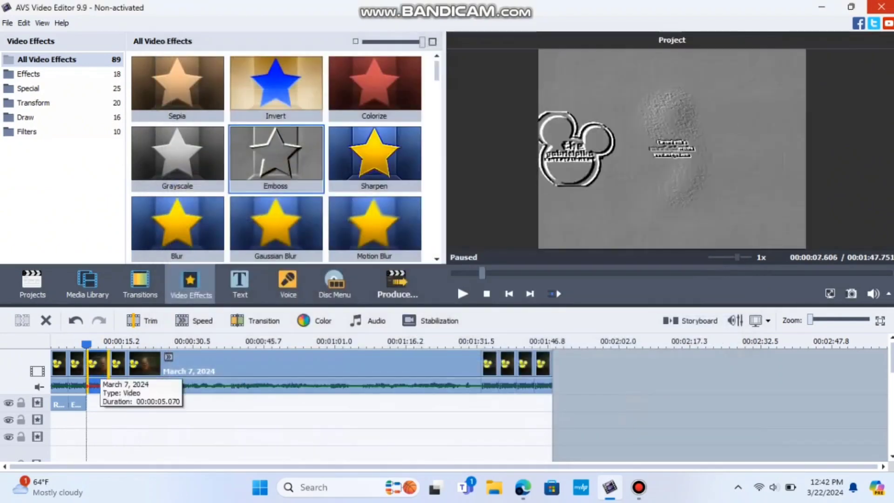
scroll(276, 159, down, 6)
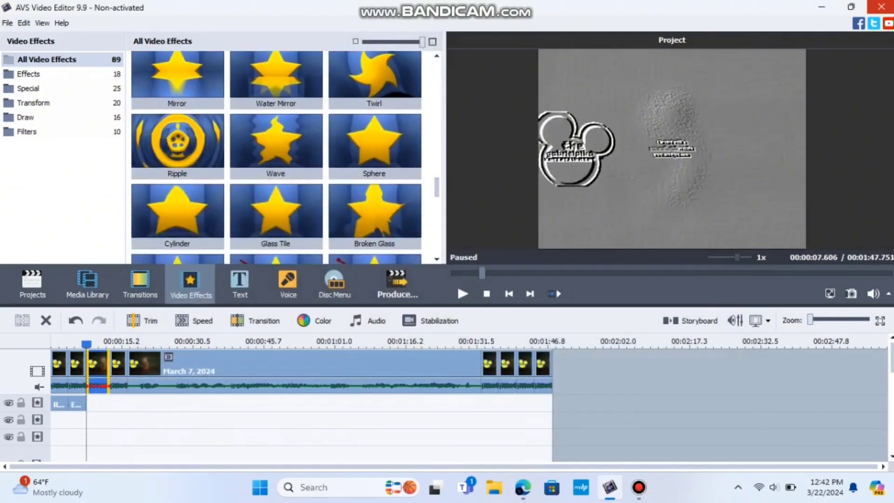
drag(374, 88, 100, 405)
drag(87, 344, 110, 344)
click(22, 320)
click(46, 320)
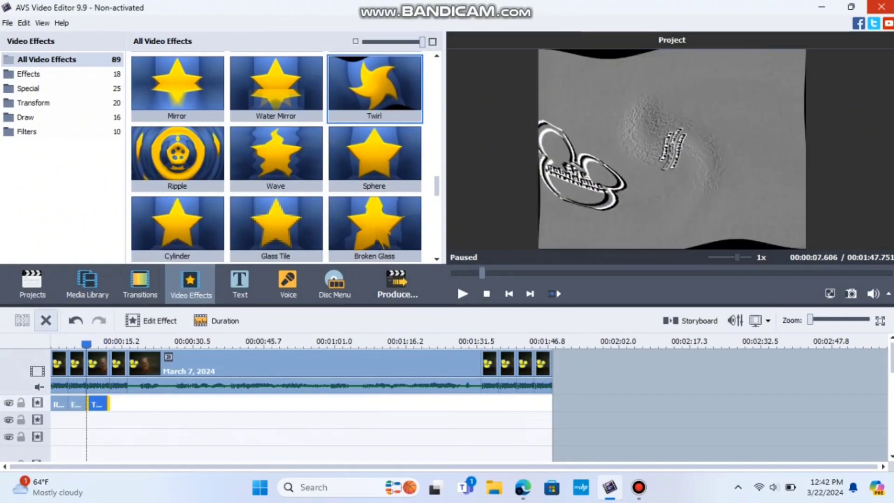
- Add the Writing Text effect over the fourth clip and cut it to the clip's length, deleting the excess
click(118, 368)
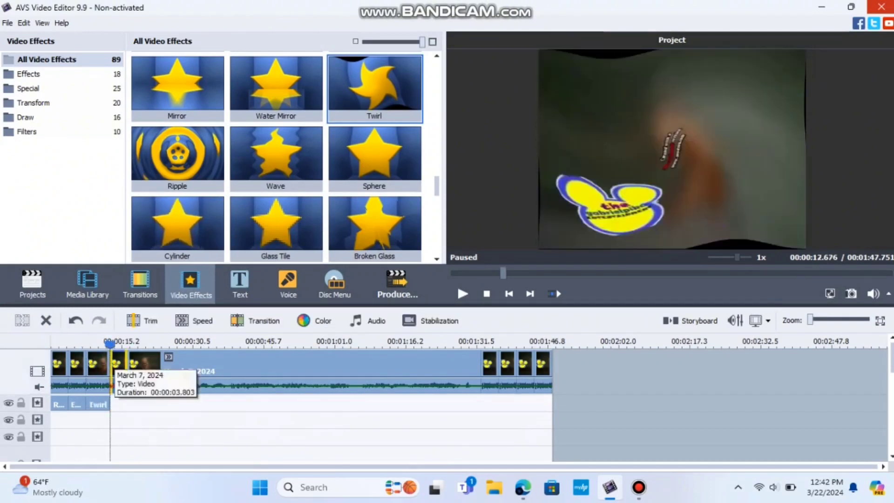
scroll(276, 159, up, 5)
scroll(276, 159, up, 10)
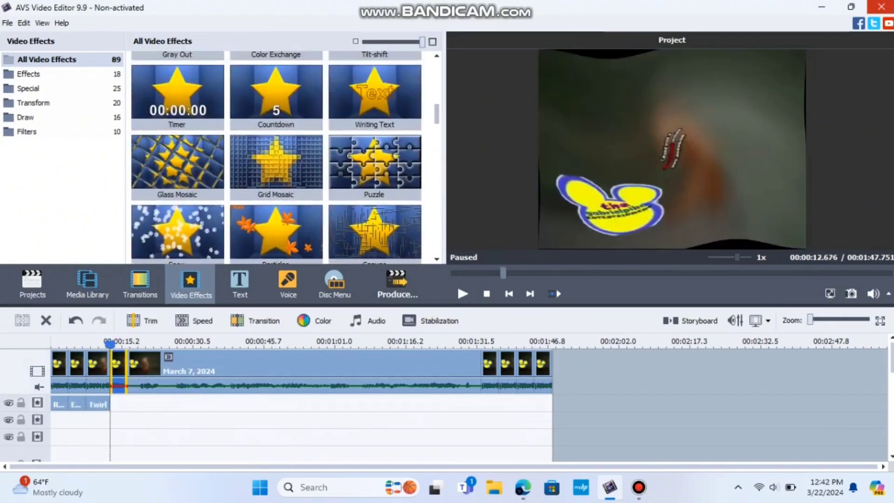
scroll(276, 158, up, 2)
drag(374, 177, 169, 404)
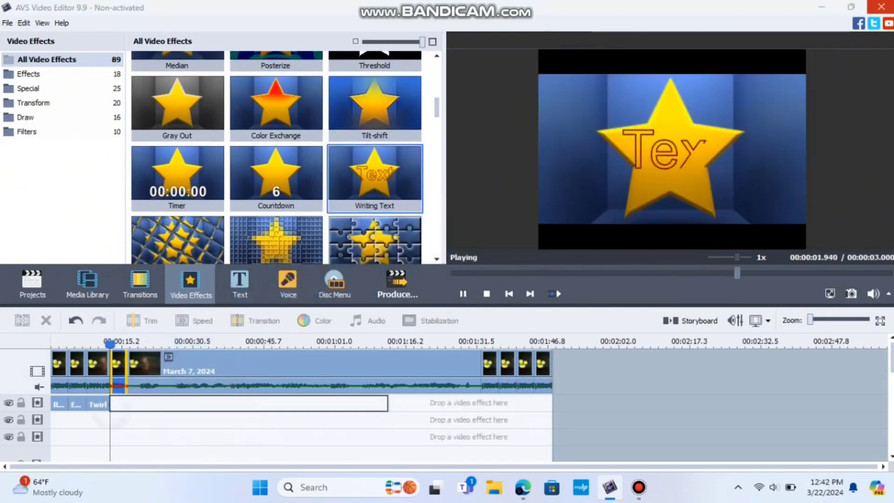
drag(110, 344, 128, 344)
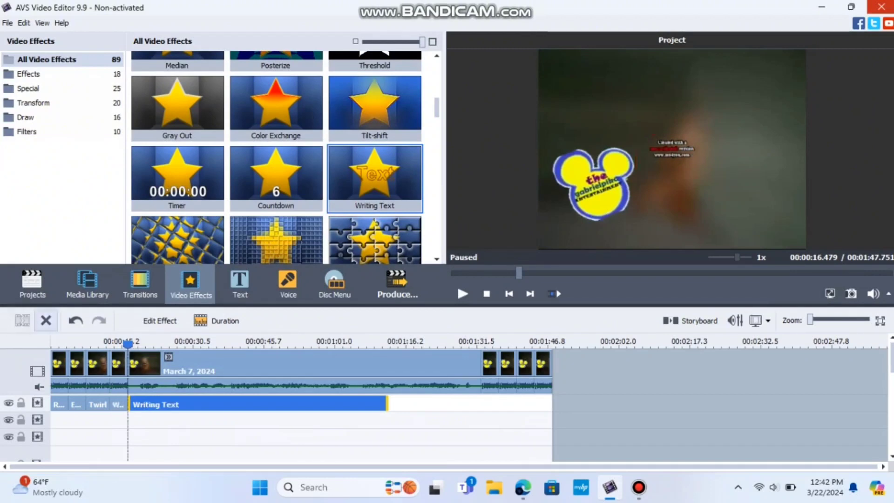
click(45, 320)
- Set the Writing Text effect to "You Have" with a green edge and move the text to the upper part of the frame
click(150, 321)
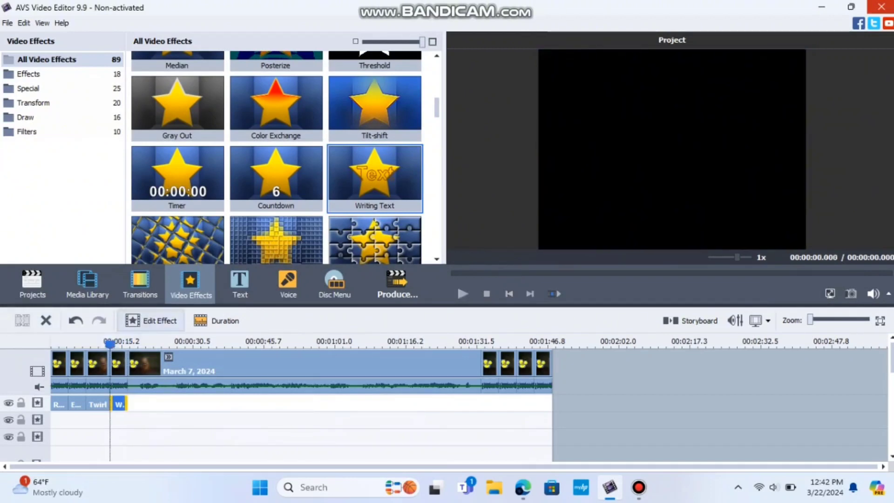
click(152, 320)
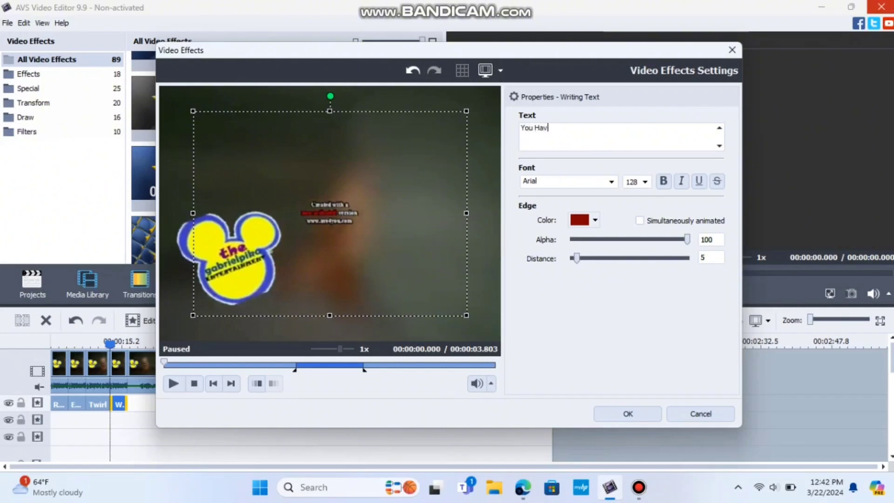
click(328, 364)
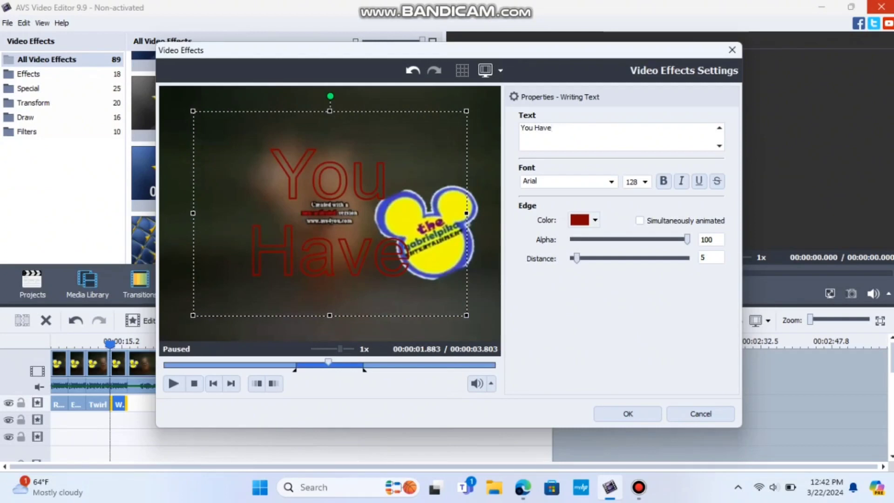
drag(330, 272, 329, 219)
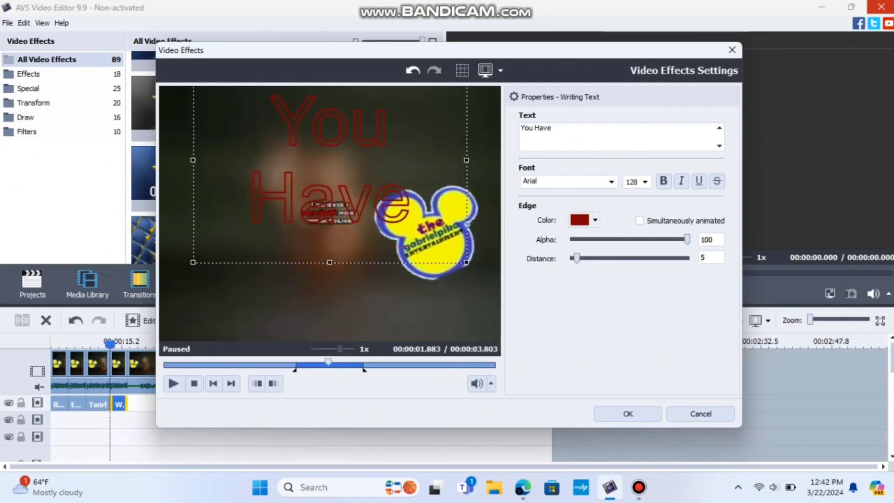
click(584, 219)
click(620, 282)
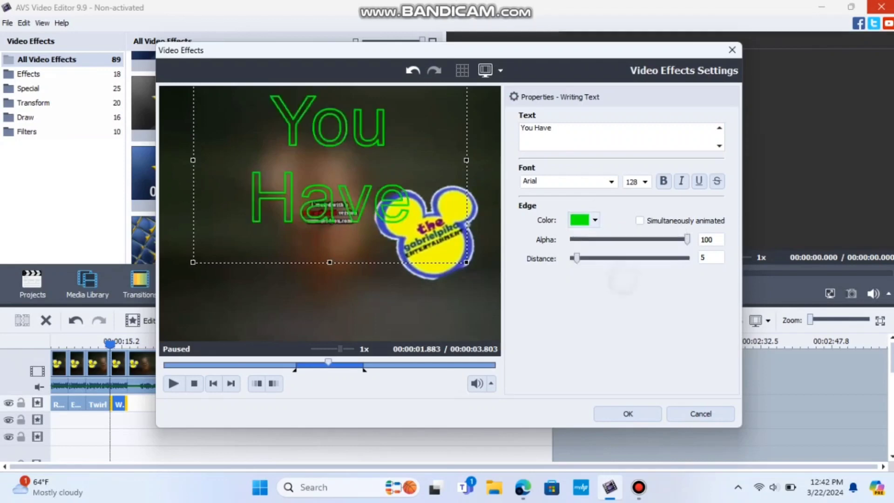
click(627, 413)
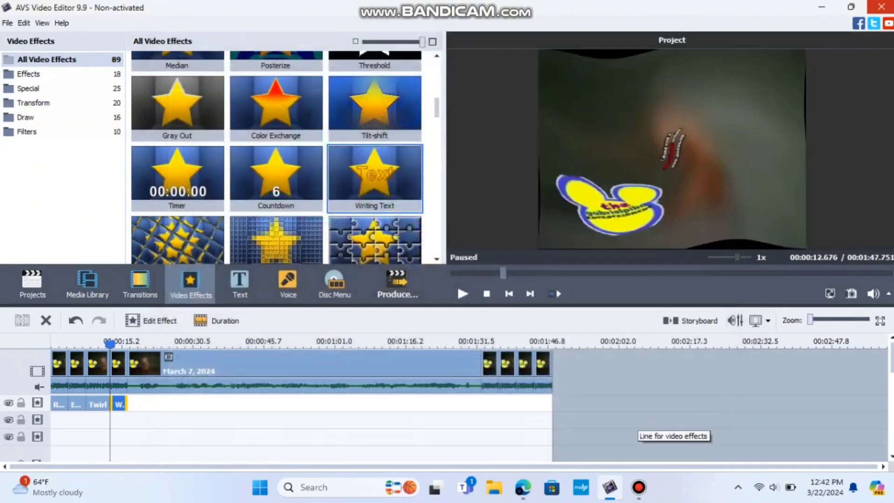
- Add a second Writing Text effect on the next effects line under the fourth clip and cut it to the clip's length
drag(375, 180, 169, 471)
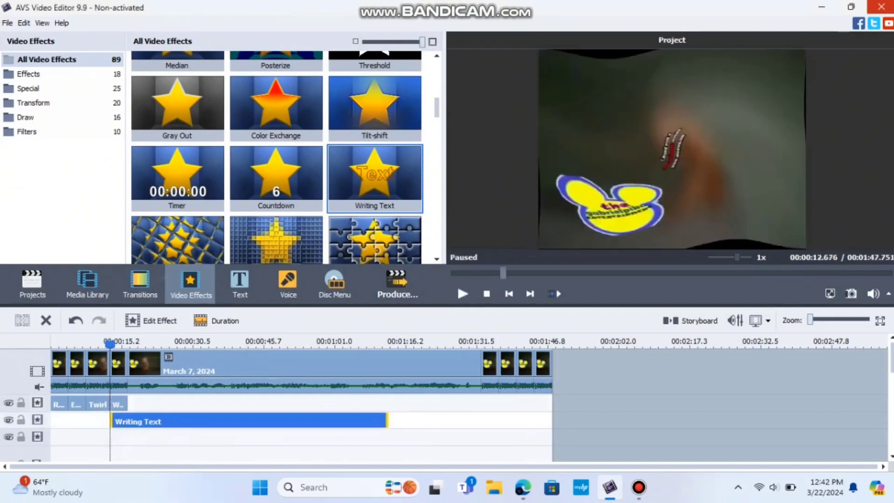
drag(110, 345, 128, 344)
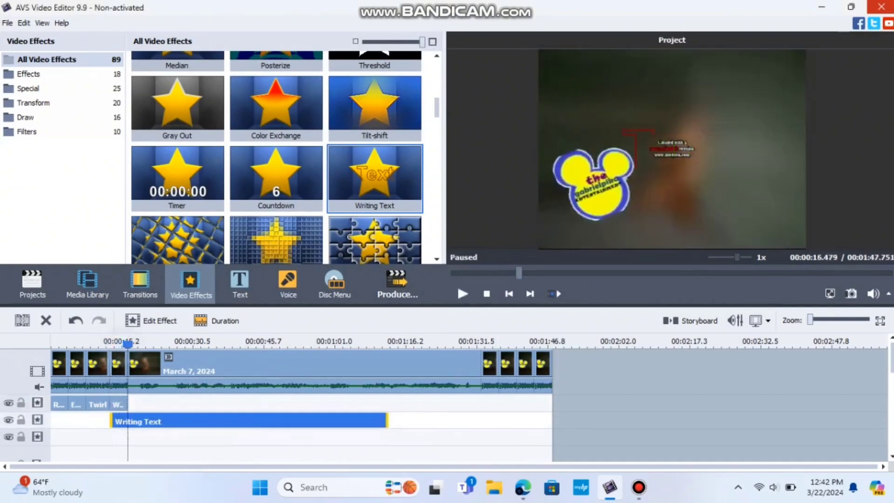
click(45, 321)
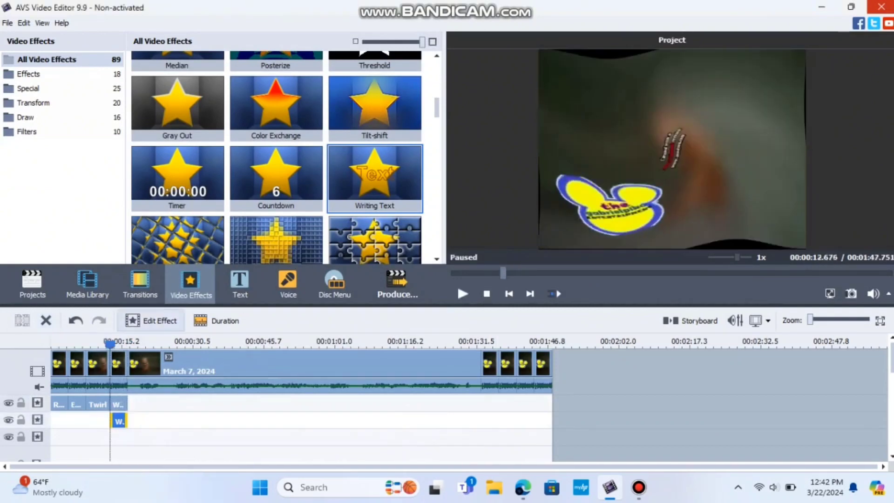
- Set the second Writing Text effect to "Saw This" with a green edge and move the text to the lower part of the frame
click(151, 321)
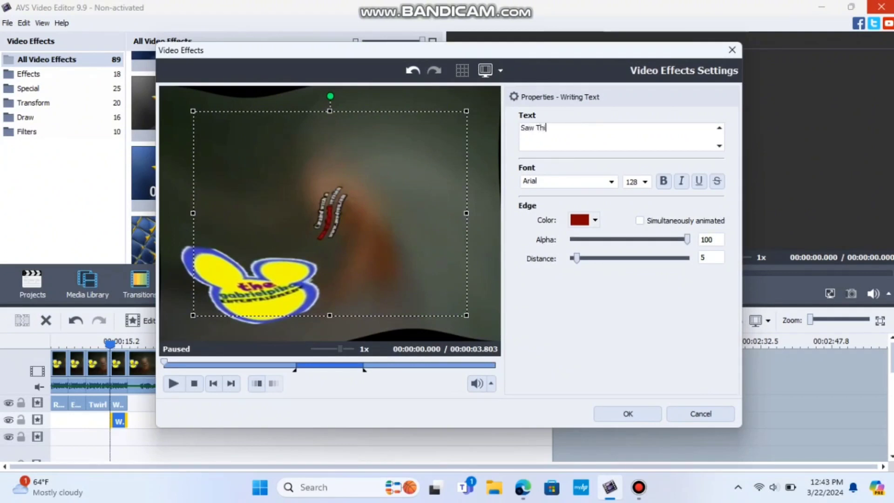
click(592, 219)
click(620, 281)
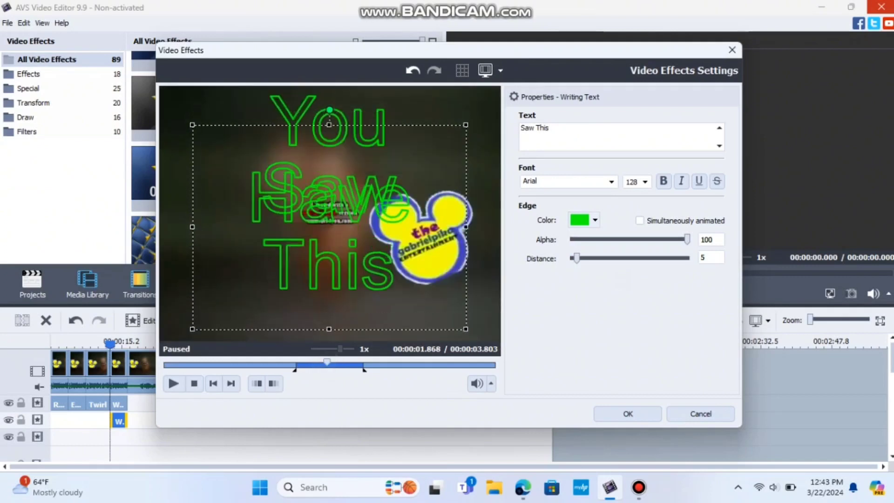
drag(236, 302, 234, 309)
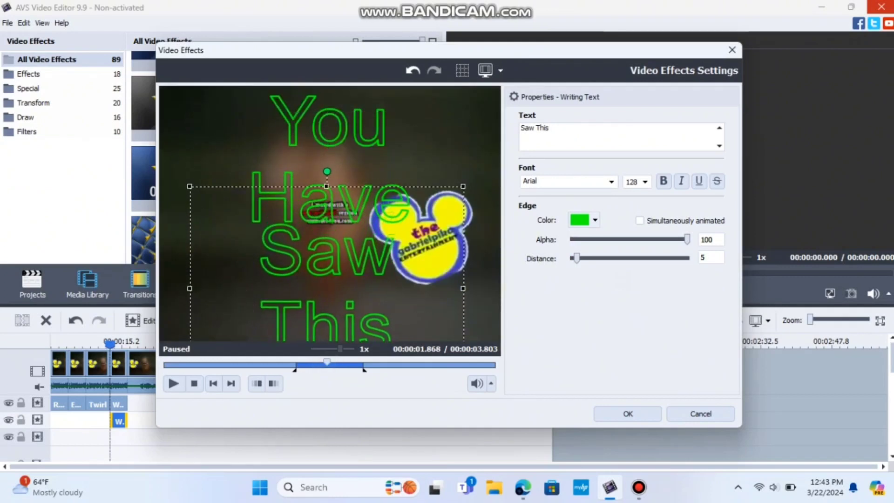
click(628, 414)
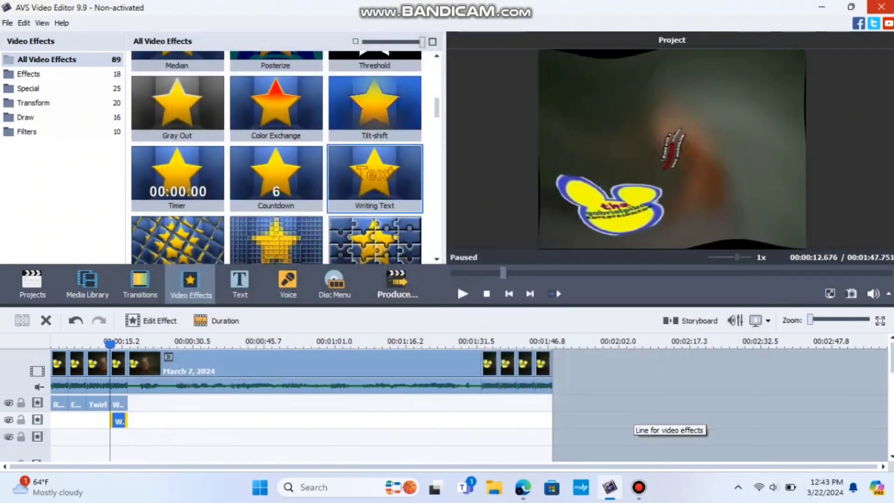
- Add the Cylinder effect under the long fifth clip and extend it to the end of that clip
click(184, 373)
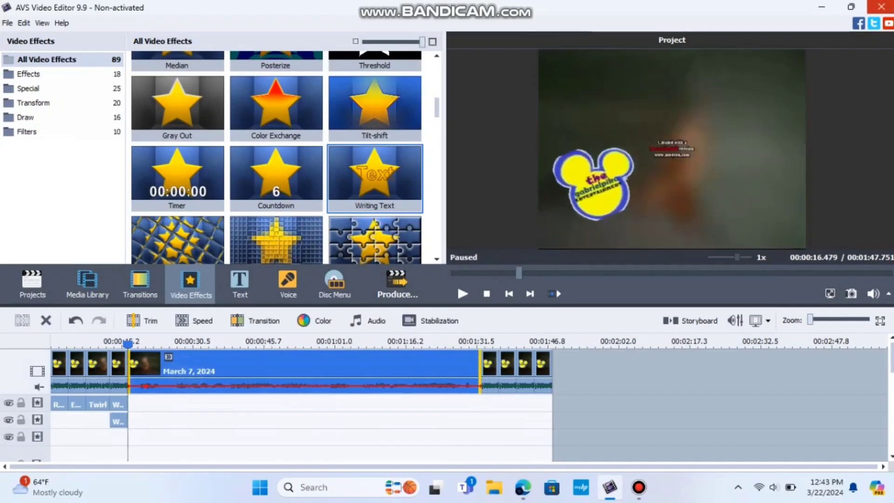
scroll(275, 158, down, 10)
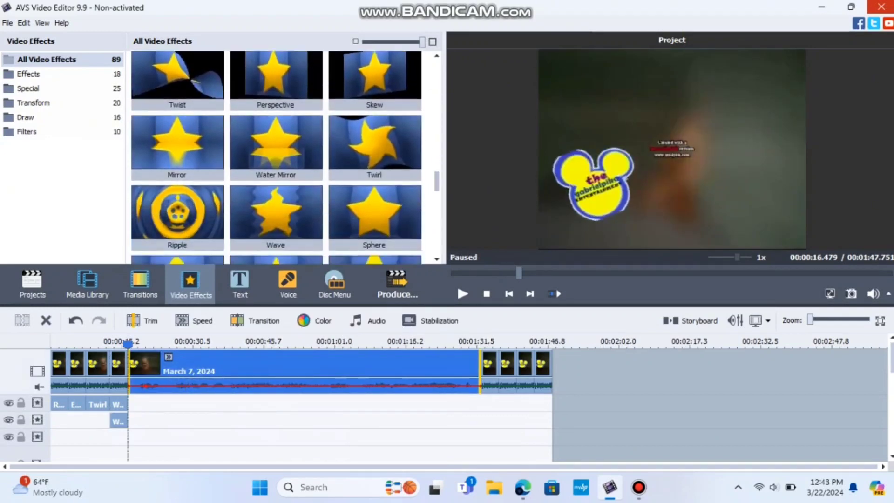
scroll(275, 158, down, 2)
drag(177, 153, 140, 404)
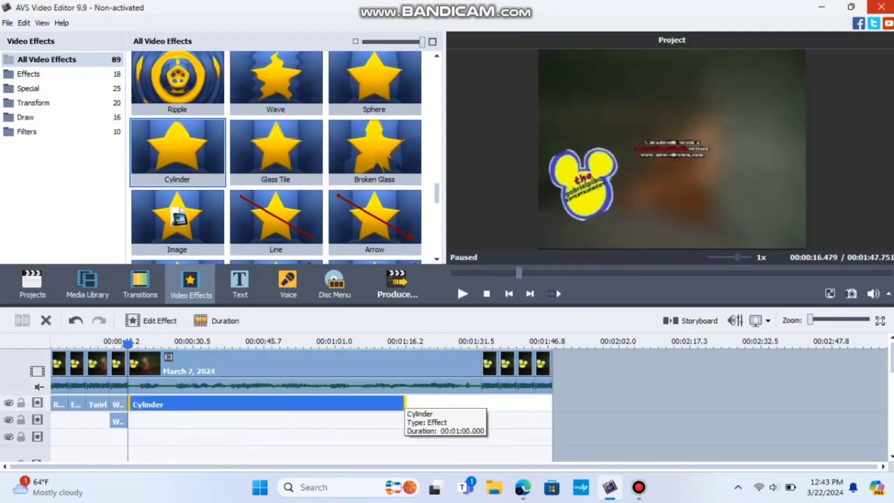
drag(404, 404, 481, 404)
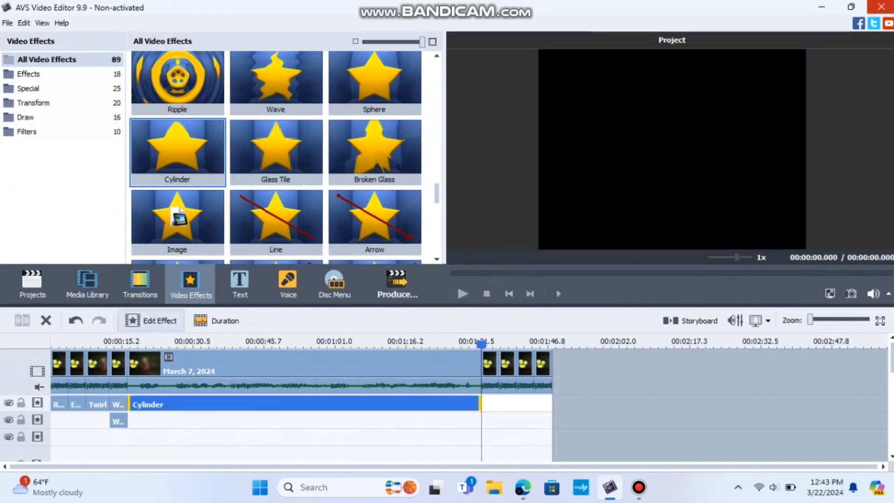
- Set the Cylinder effect's degree to 10 and its radius to 640
double_click(475, 404)
drag(591, 169, 689, 169)
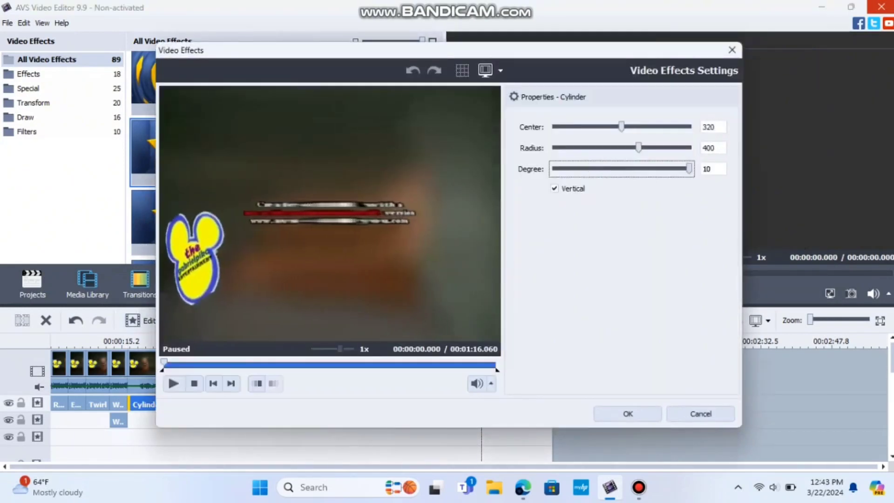
drag(639, 147, 690, 148)
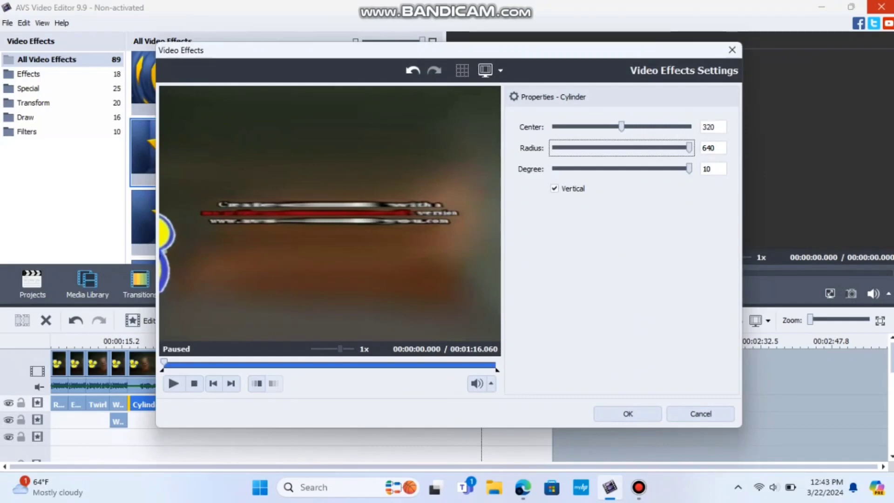
click(628, 413)
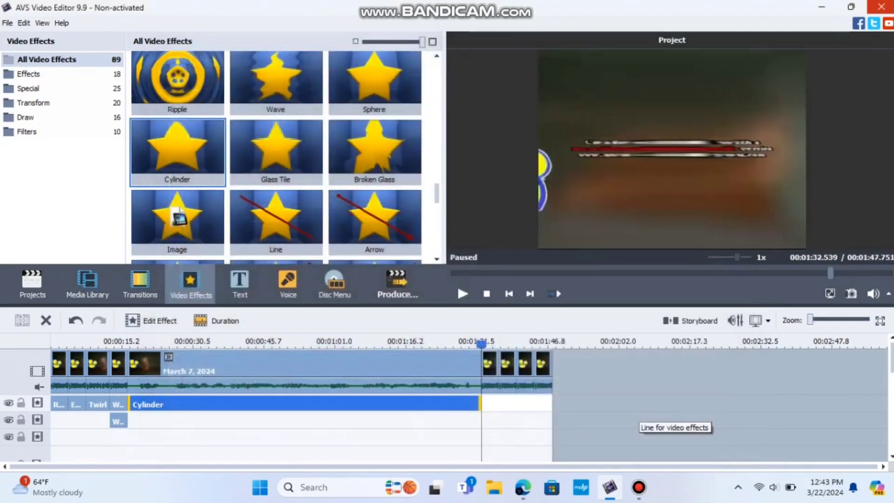
- Add the Invert Rectangle effect over the sixth clip and cut it to the clip's length, deleting the excess
click(489, 365)
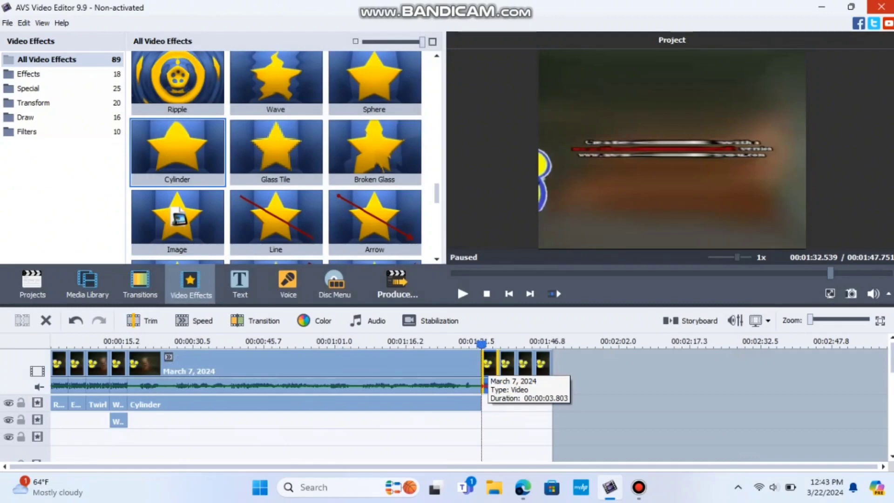
scroll(280, 158, down, 4)
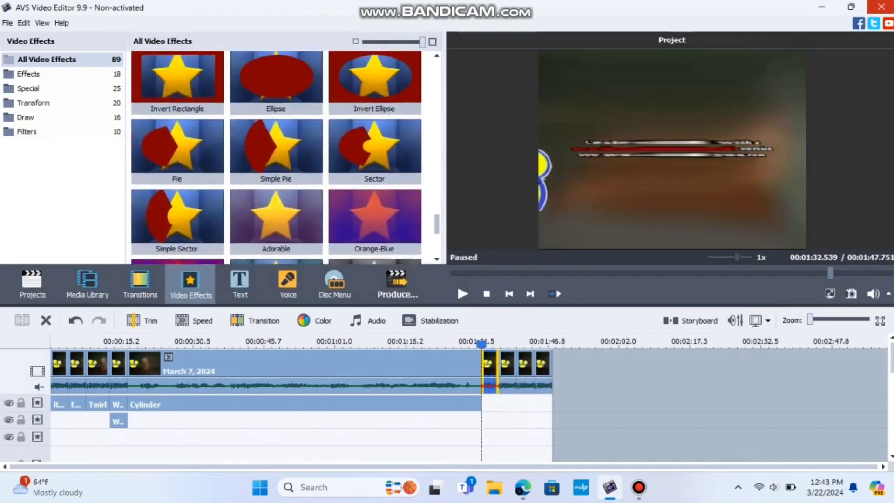
scroll(276, 158, up, 1)
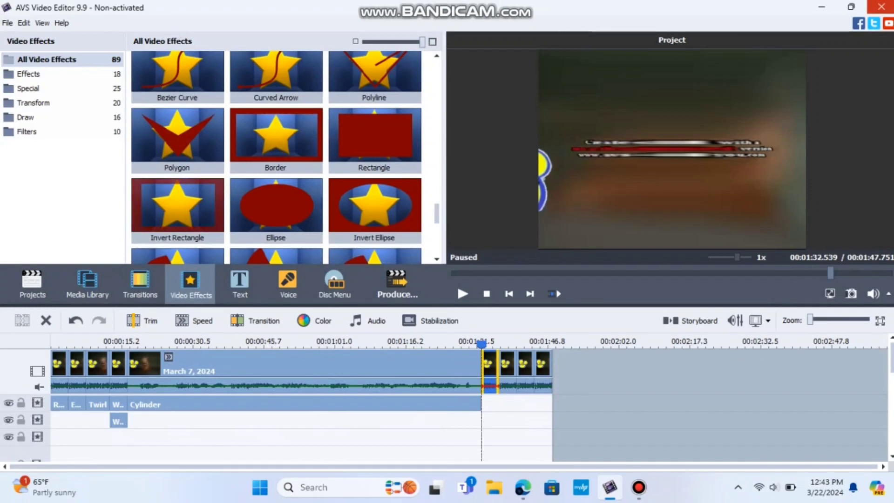
drag(176, 210, 545, 450)
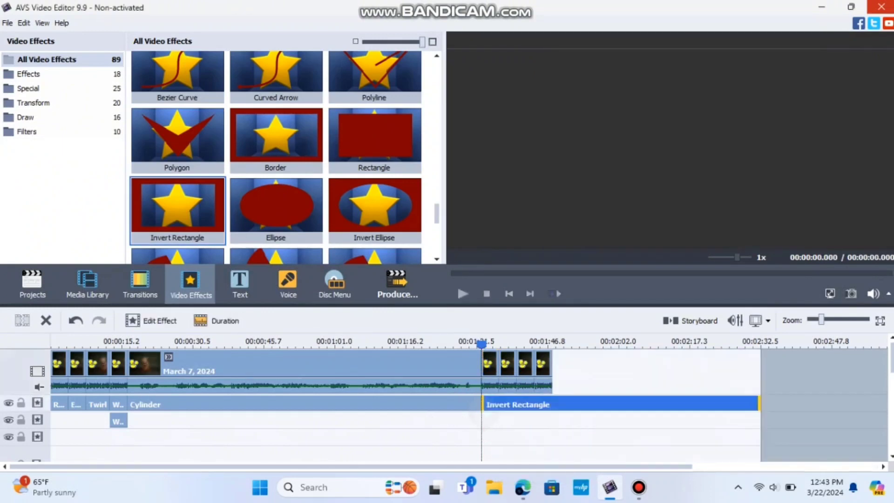
drag(482, 342, 497, 342)
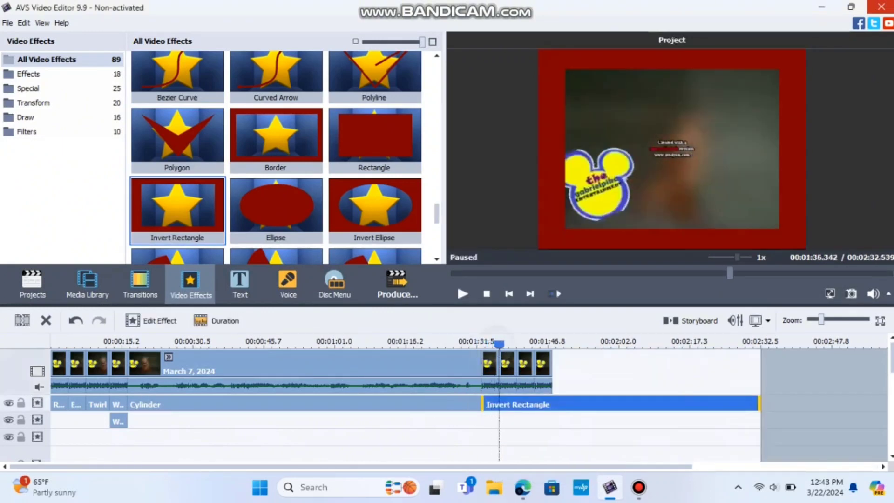
click(22, 320)
click(46, 320)
- Change the Invert Rectangle effect's solid brush color to black
click(150, 320)
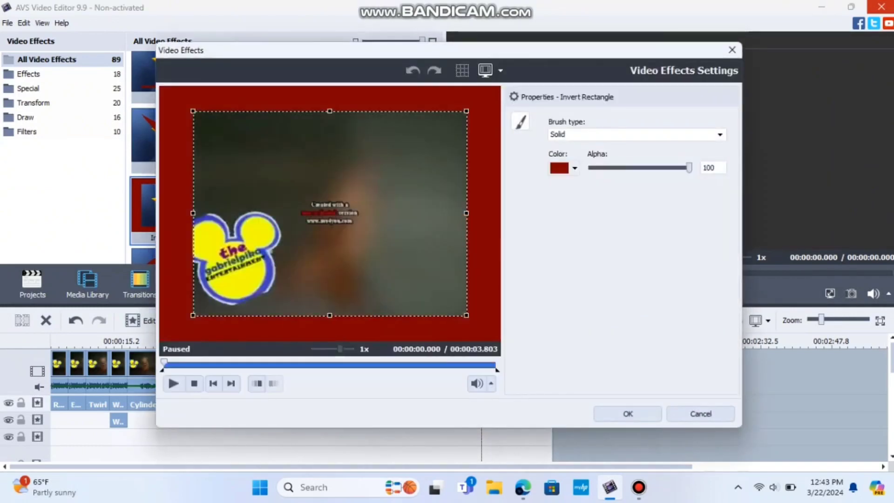
click(575, 168)
click(559, 186)
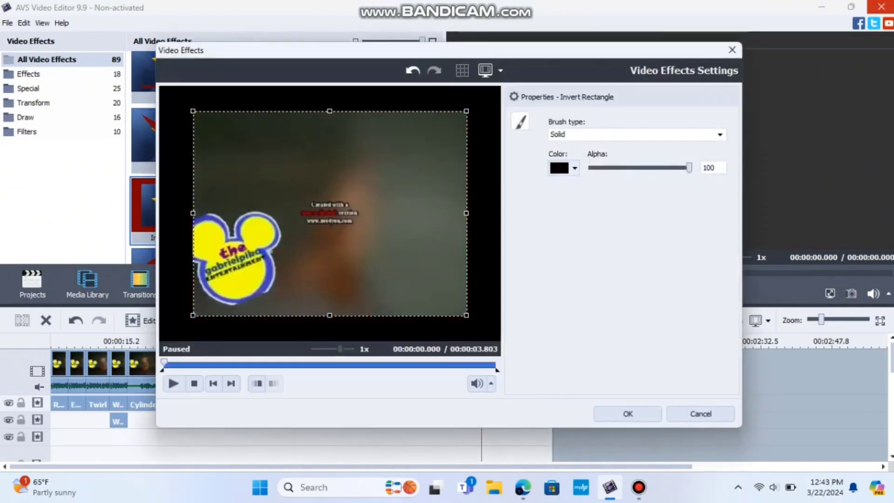
click(628, 413)
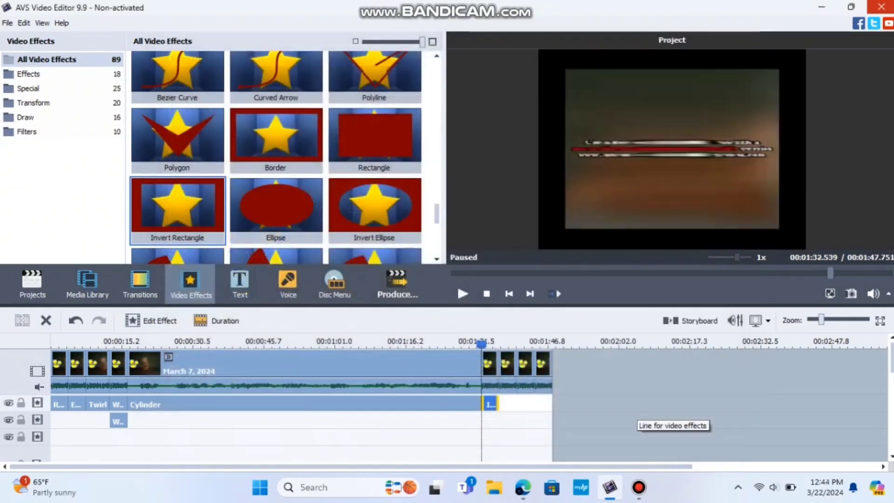
- Add the Image effect over the seventh clip and cut it to the clip's length, deleting the excess
click(506, 368)
scroll(276, 158, up, 15)
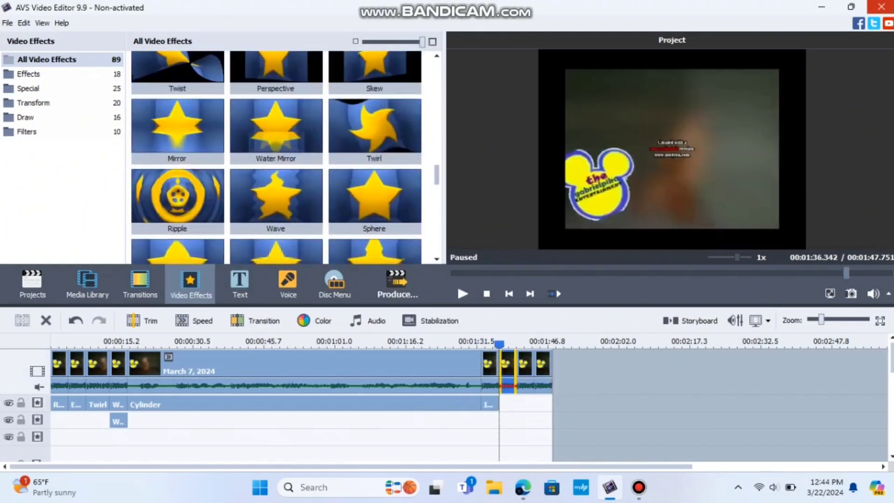
scroll(276, 158, up, 10)
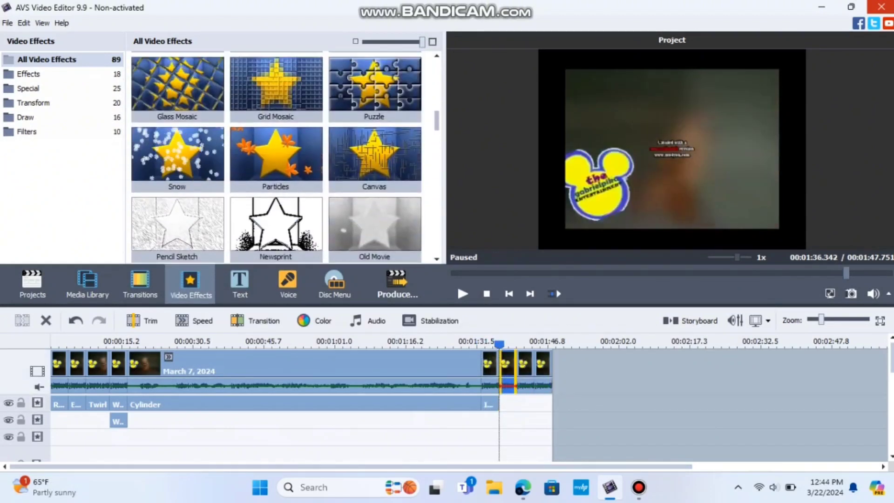
scroll(276, 159, down, 15)
scroll(276, 158, down, 8)
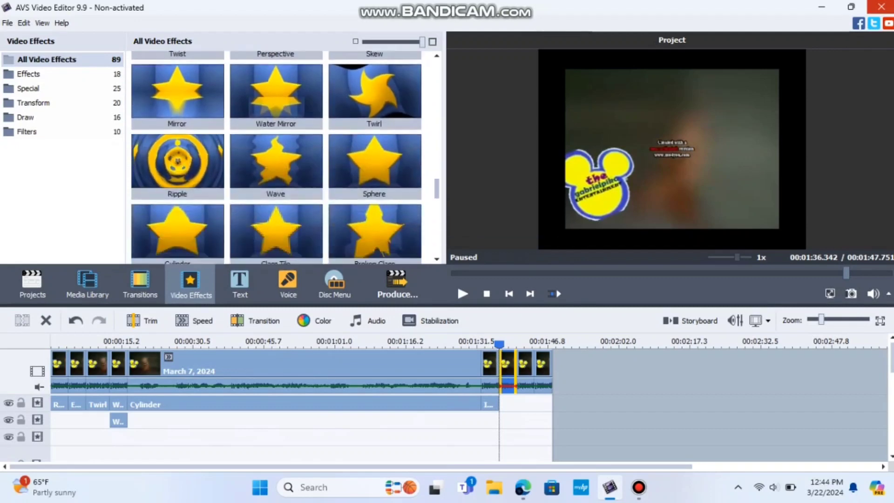
scroll(276, 158, up, 3)
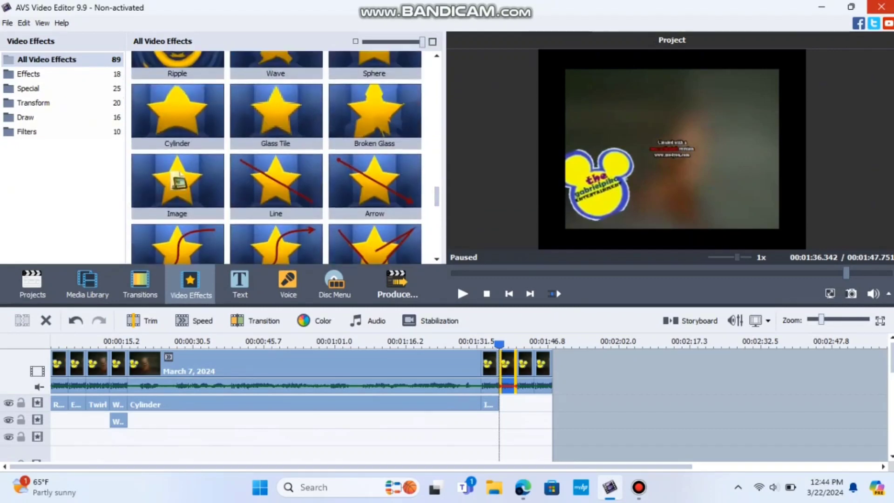
drag(177, 182, 559, 447)
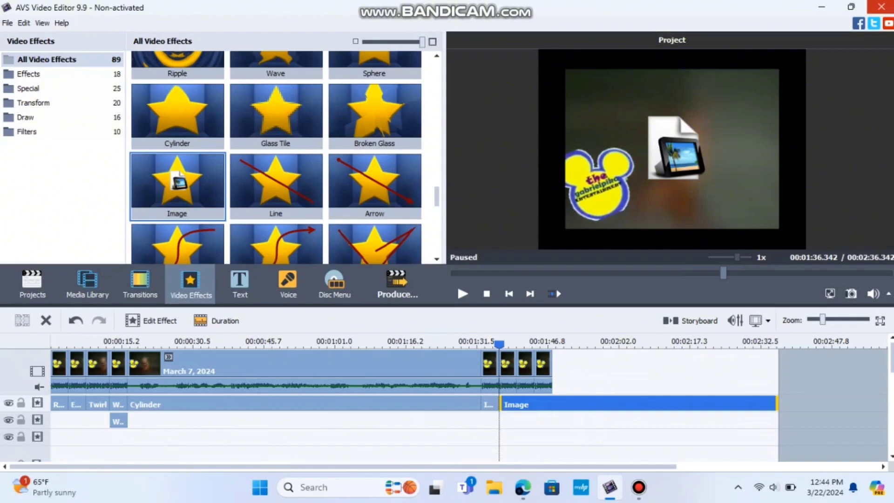
drag(499, 345, 517, 344)
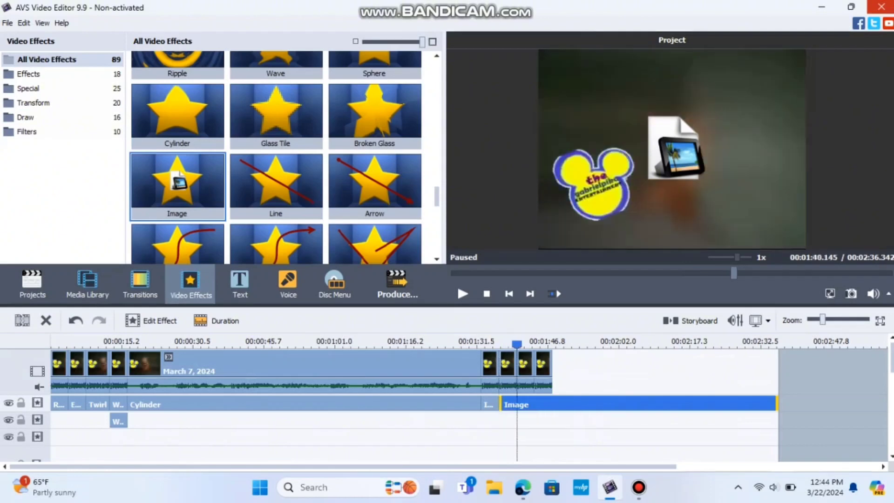
click(22, 320)
click(46, 320)
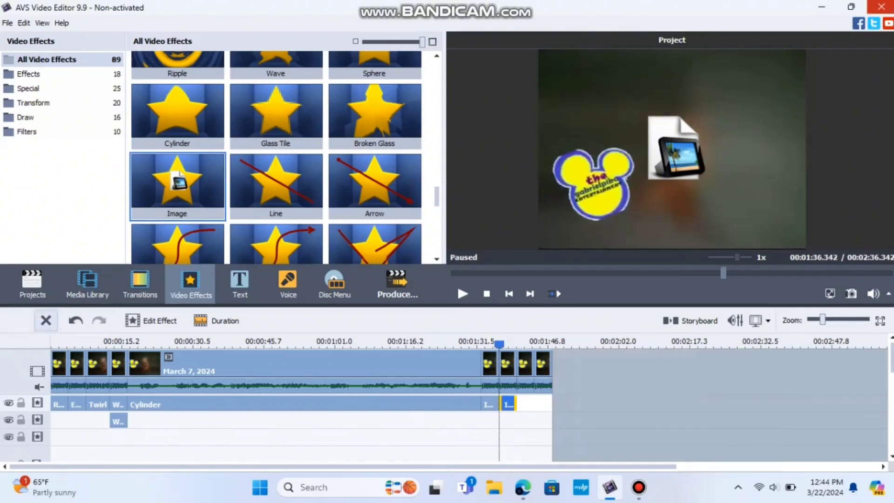
- Move the Image effect's default picture to the upper-right corner of the video frame
click(151, 321)
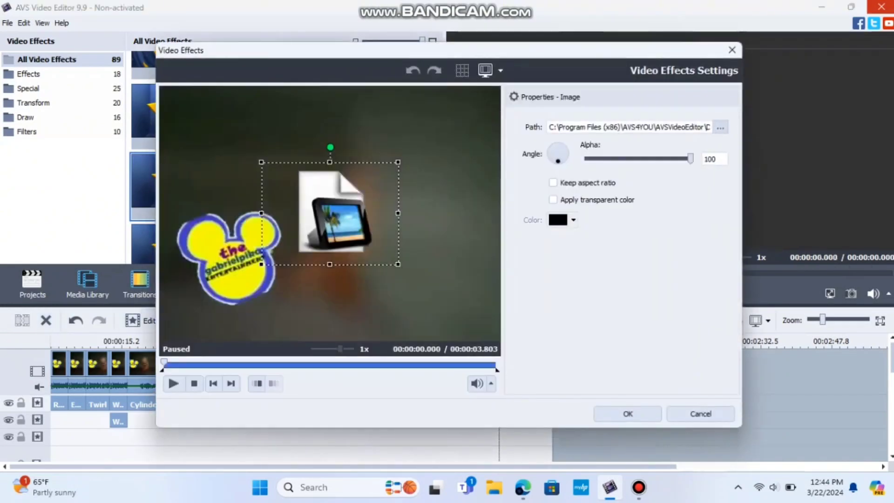
drag(330, 214, 431, 138)
click(627, 413)
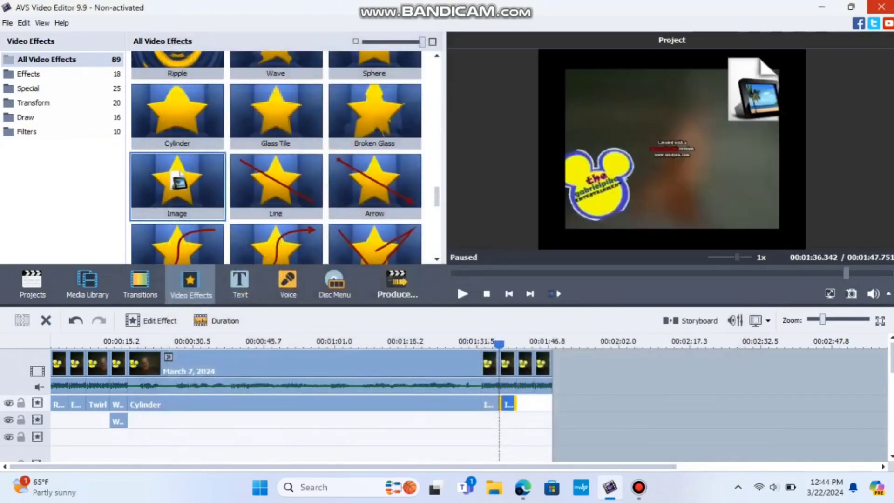
- Add the Pan and Zoom effect over the eighth clip and cut it to the clip's length, deleting the excess
click(525, 373)
scroll(276, 158, up, 10)
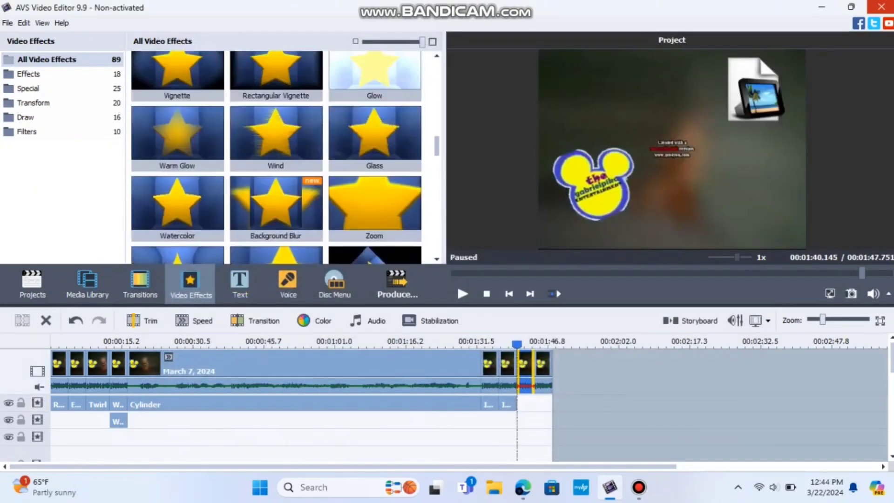
scroll(285, 158, up, 6)
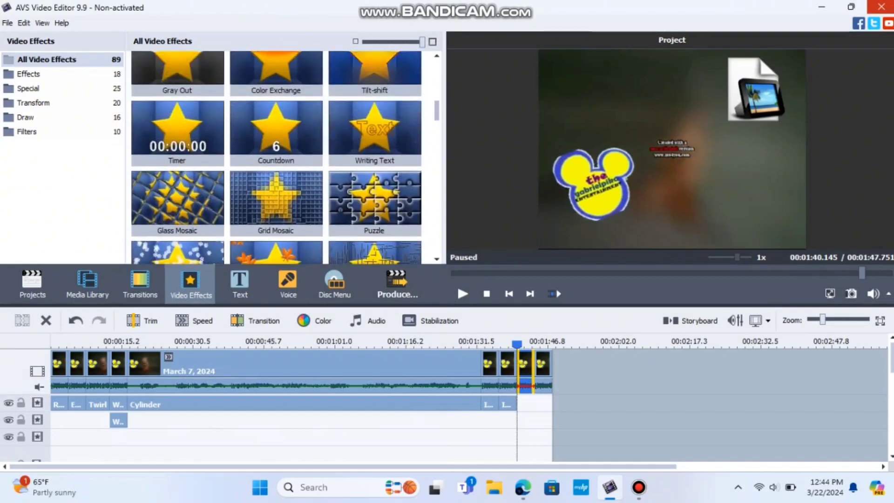
scroll(285, 158, down, 10)
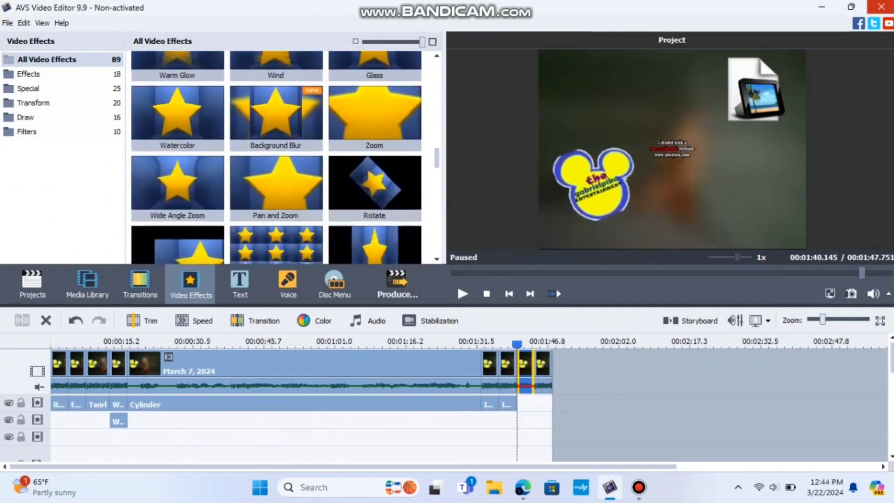
drag(275, 186, 587, 410)
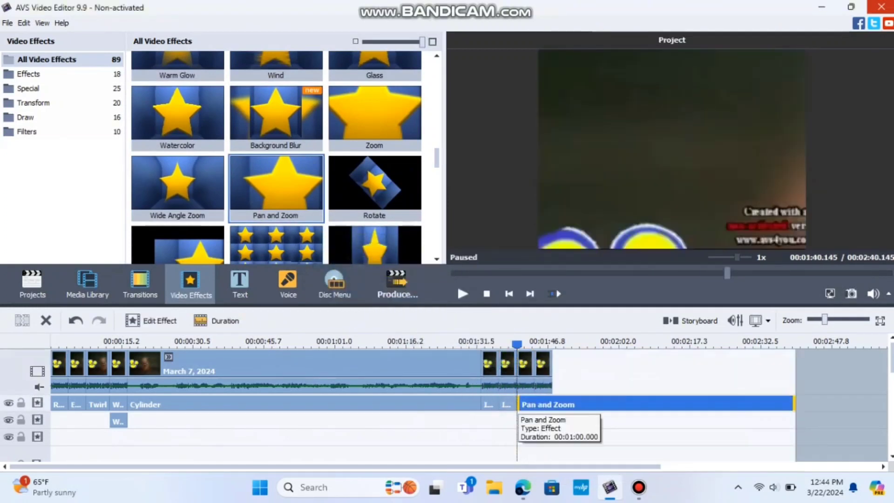
drag(517, 344, 534, 344)
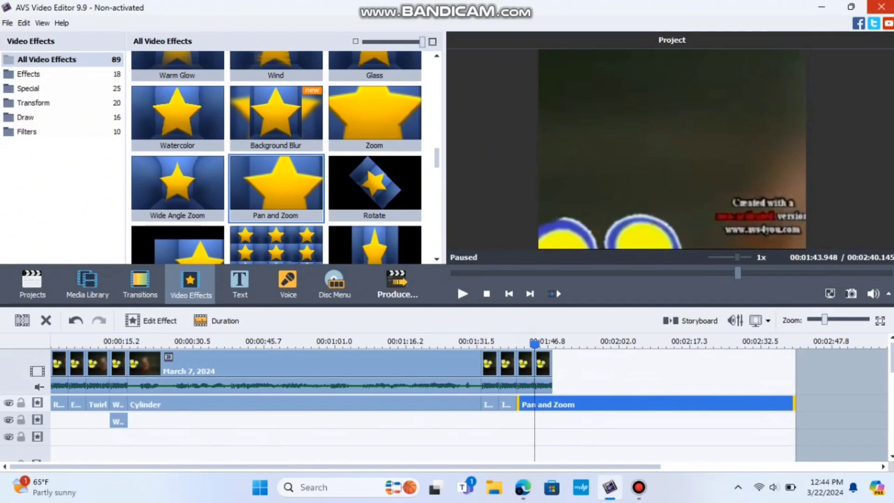
key(s)
key(Delete)
- Open the Pan and Zoom effect's settings and enlarge the green start frame to cover the whole picture
click(151, 320)
double_click(525, 404)
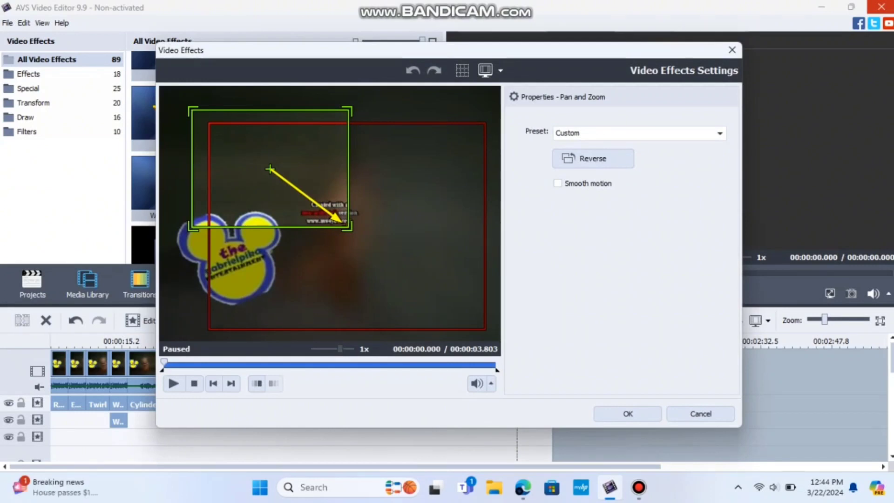
drag(349, 225, 502, 343)
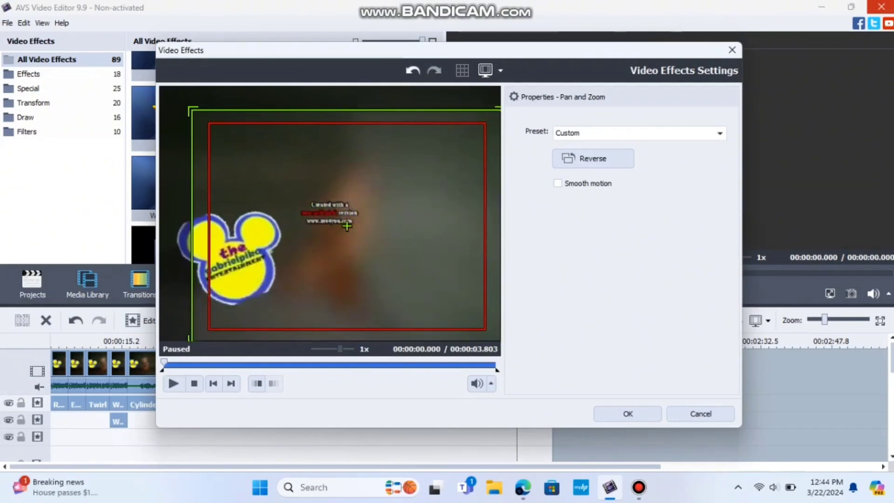
drag(190, 108, 156, 84)
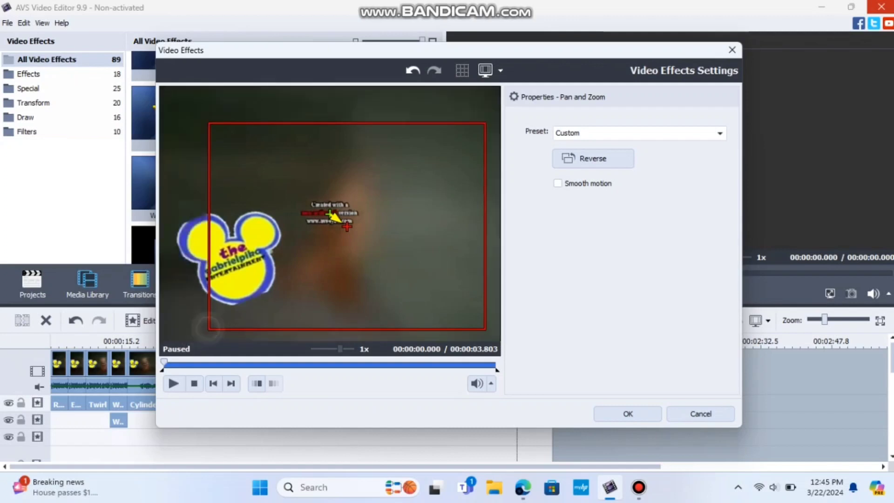
- Shrink the red end frame of the Pan and Zoom effect, position it around the yellow logo, and apply the settings
click(212, 328)
drag(214, 328, 195, 342)
drag(338, 232, 304, 219)
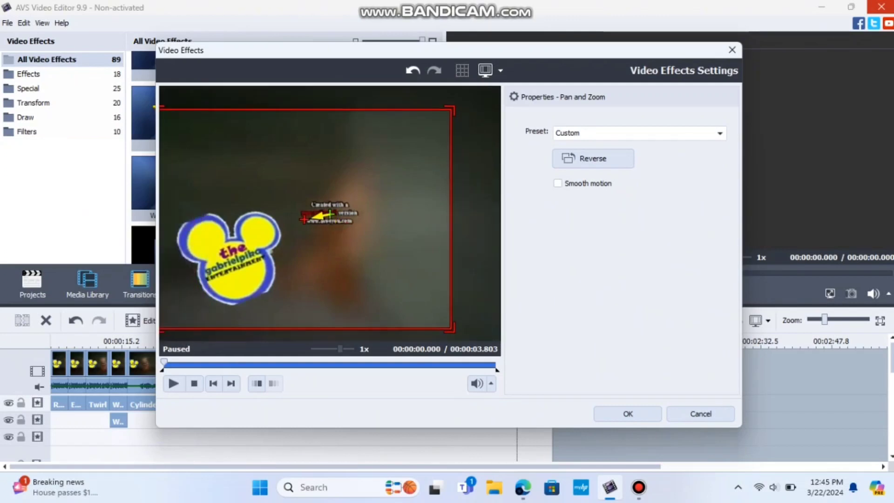
drag(450, 329, 391, 283)
drag(274, 196, 275, 218)
click(627, 413)
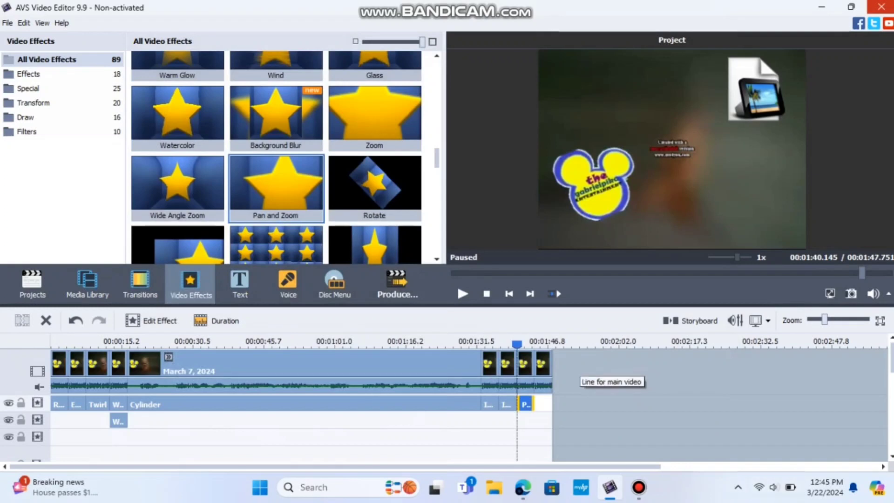
- Apply a Pitch Shift with a rate of 40 to the ninth clip's audio
click(542, 371)
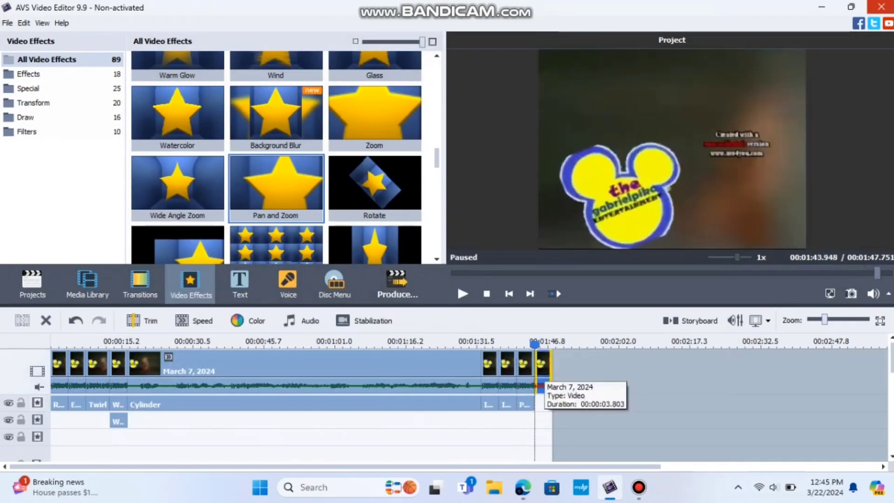
click(300, 321)
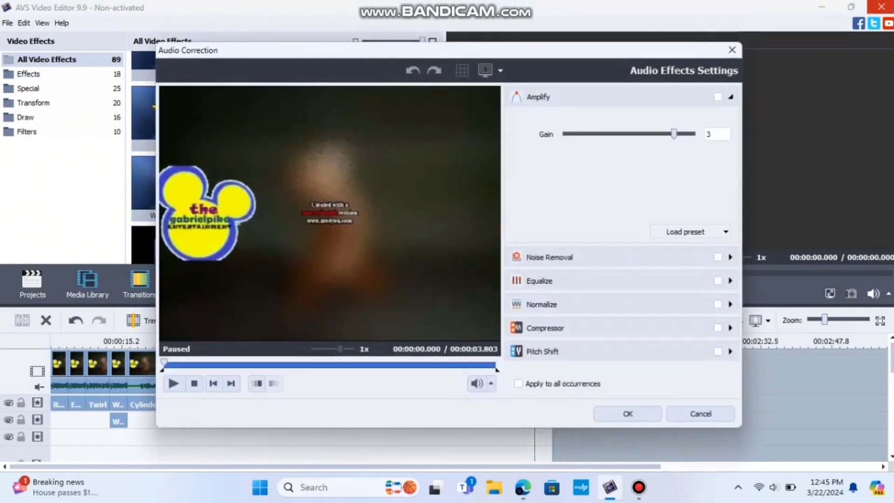
click(689, 351)
click(570, 251)
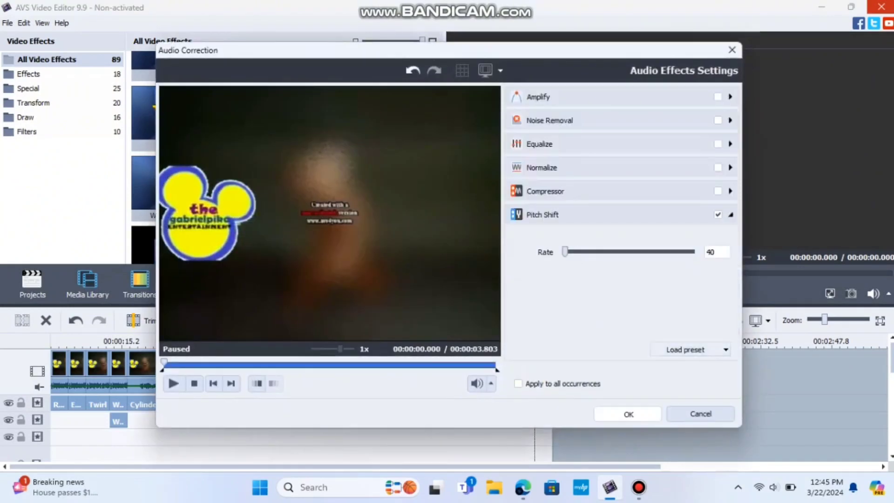
click(628, 413)
- Add the Wide Angle Zoom effect over the ninth clip and cut it to the clip's length, deleting the excess
drag(178, 186, 540, 404)
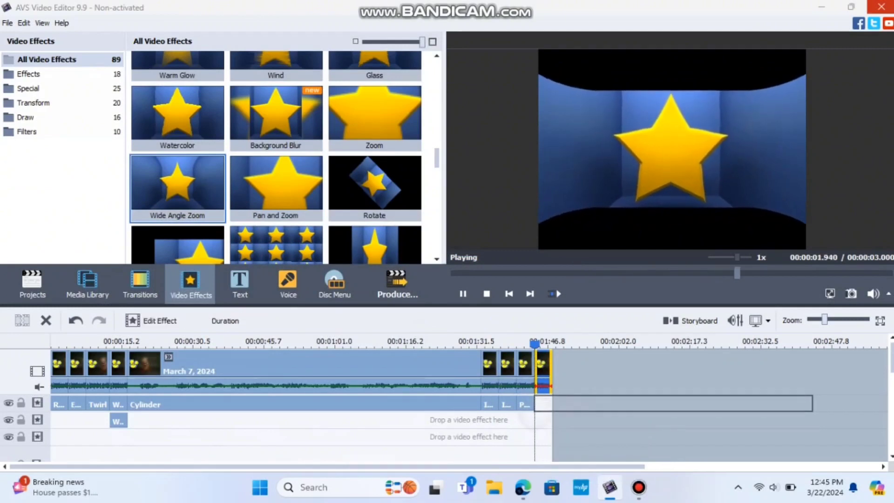
drag(534, 345, 552, 344)
key(s)
click(46, 321)
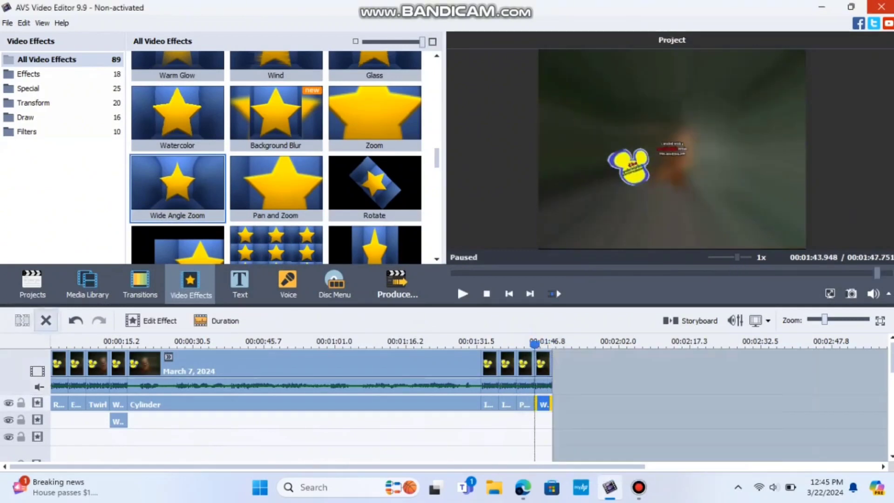
- Play the whole project from the beginning to review the effects
click(487, 293)
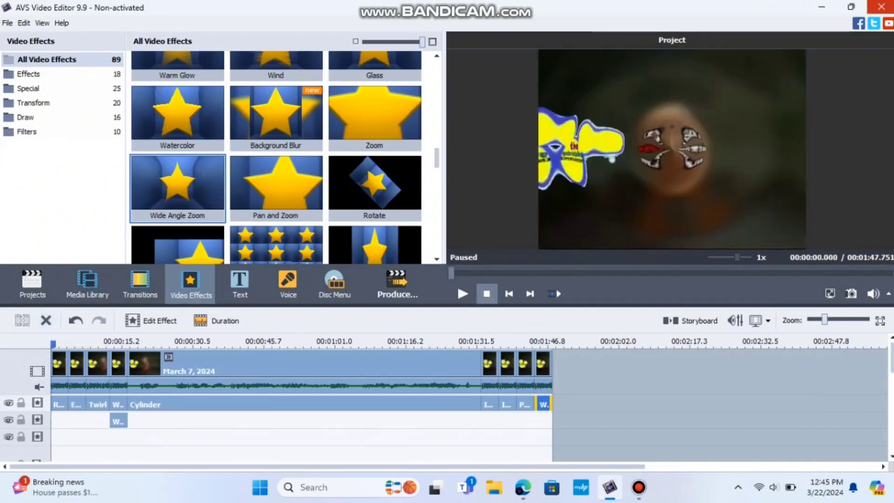
click(462, 293)
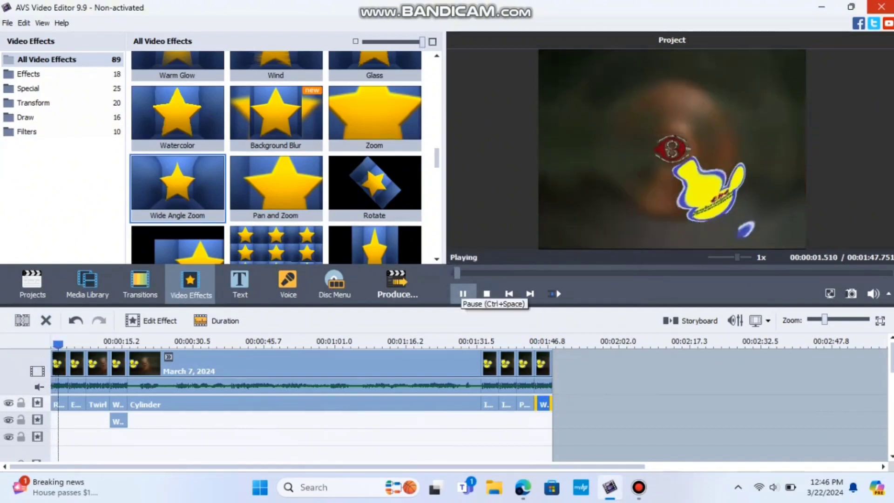